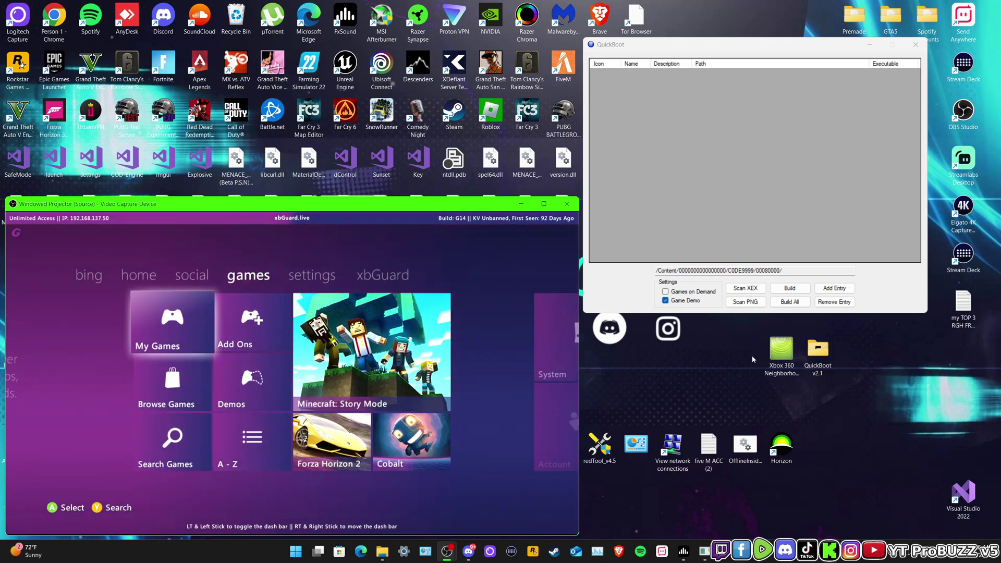
# Open Xbox 360 Neighborhood and browse into the Jtag console's Retail Hard Drive Emulation (HDD:) volume
pyautogui.click(782, 360)
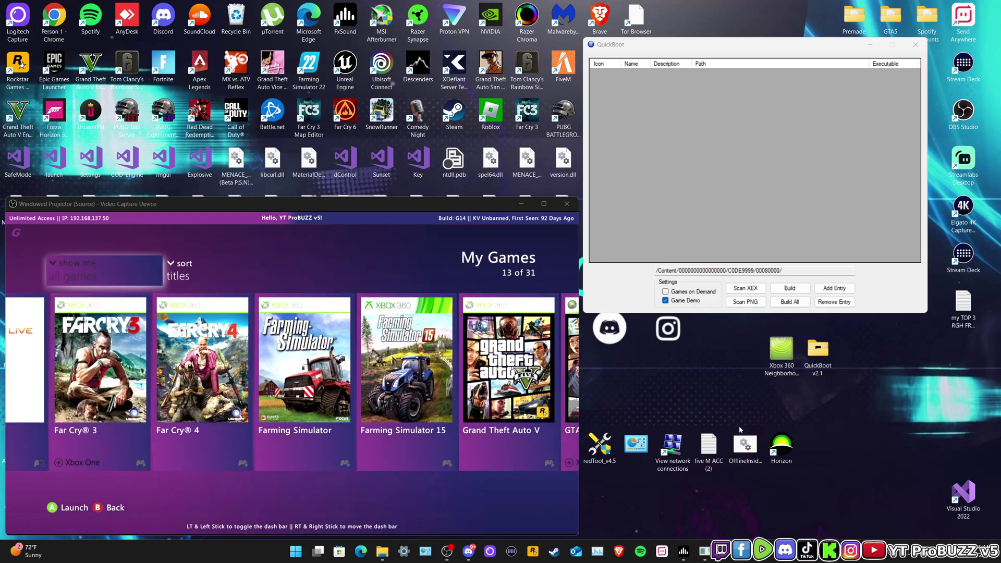
pyautogui.doubleClick(778, 374)
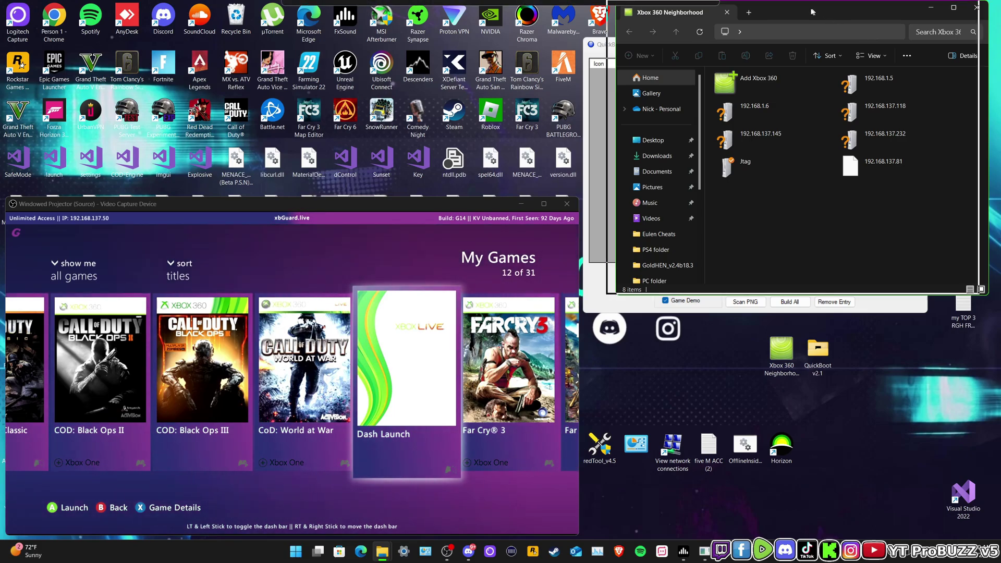
pyautogui.moveTo(829, 15); pyautogui.dragTo(503, 141)
pyautogui.doubleClick(452, 290)
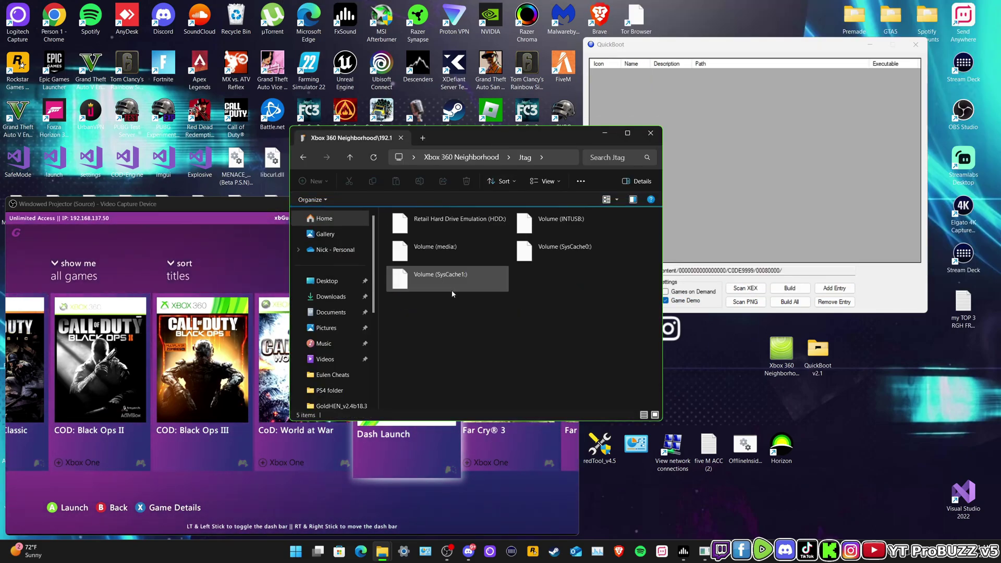
pyautogui.doubleClick(458, 223)
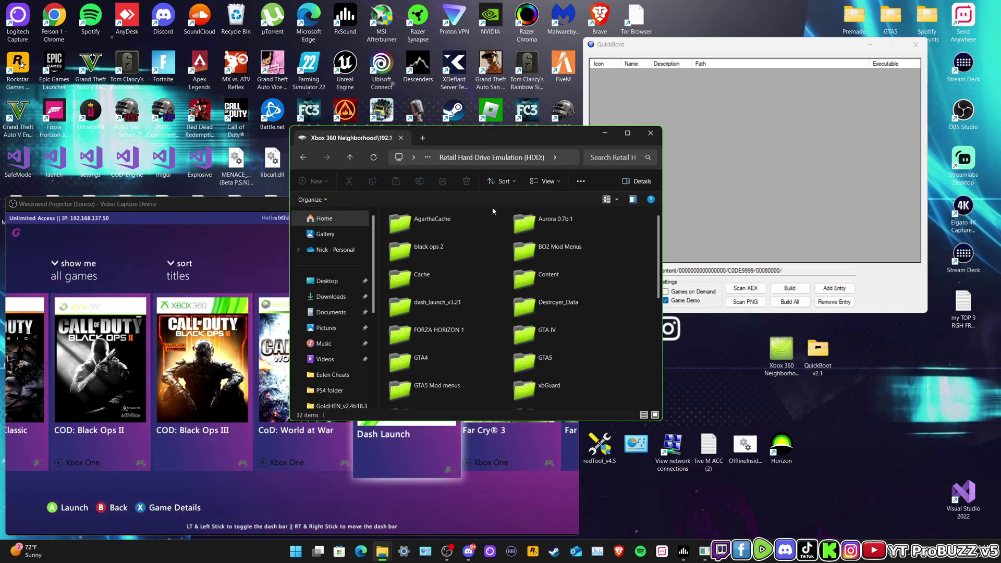
pyautogui.doubleClick(819, 357)
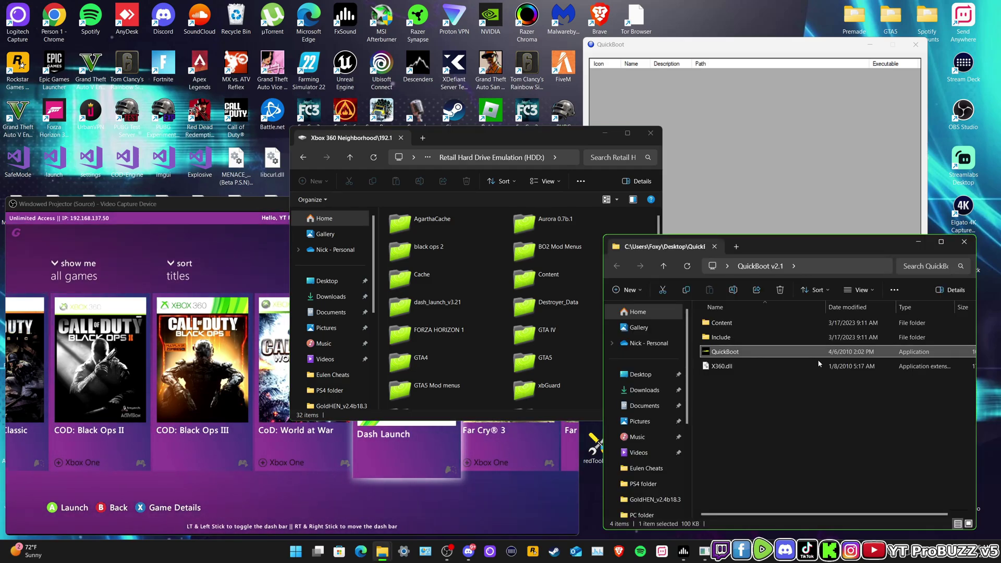
pyautogui.doubleClick(756, 325)
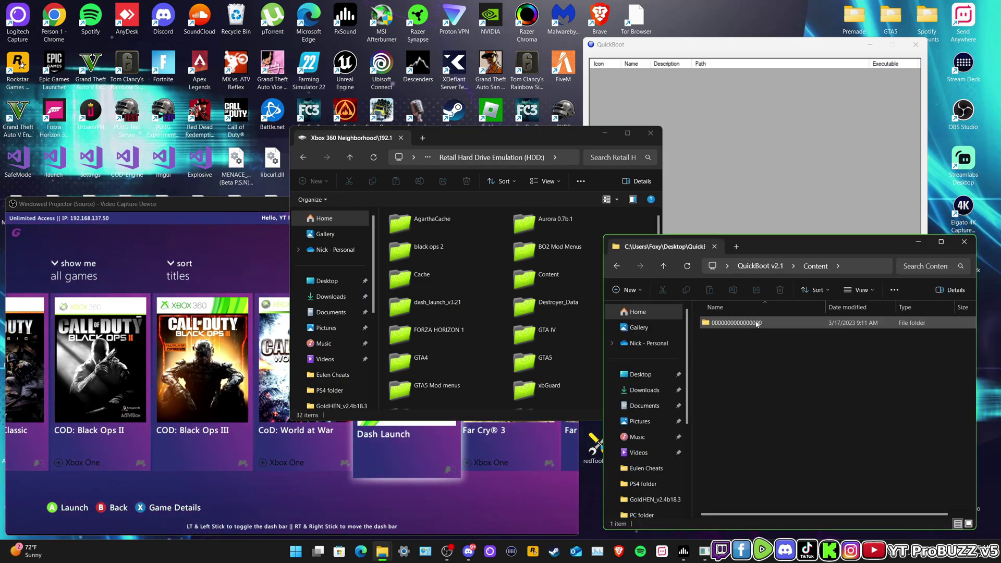
pyautogui.doubleClick(756, 323)
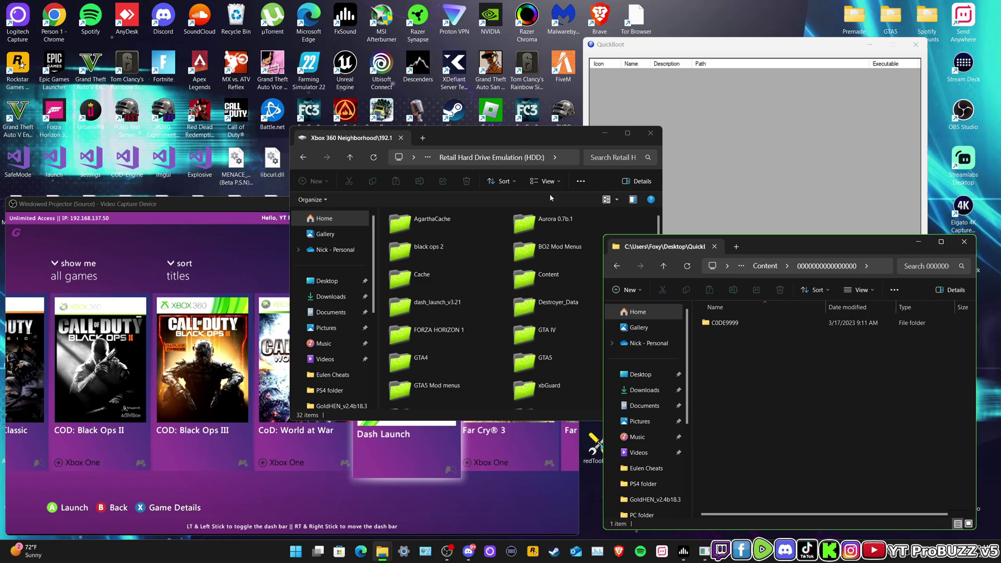
pyautogui.moveTo(501, 137); pyautogui.dragTo(416, 127)
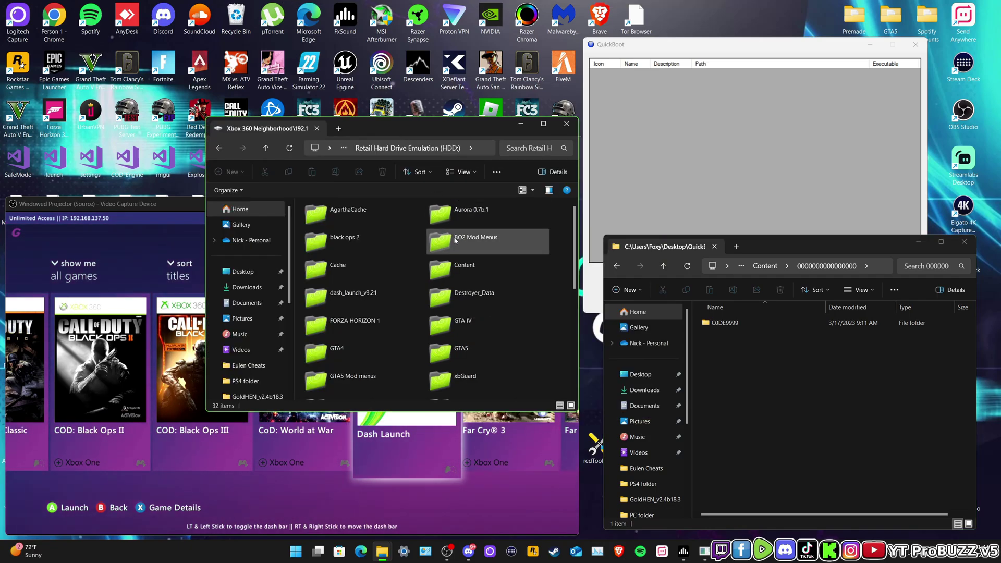
pyautogui.doubleClick(461, 270)
pyautogui.doubleClick(353, 217)
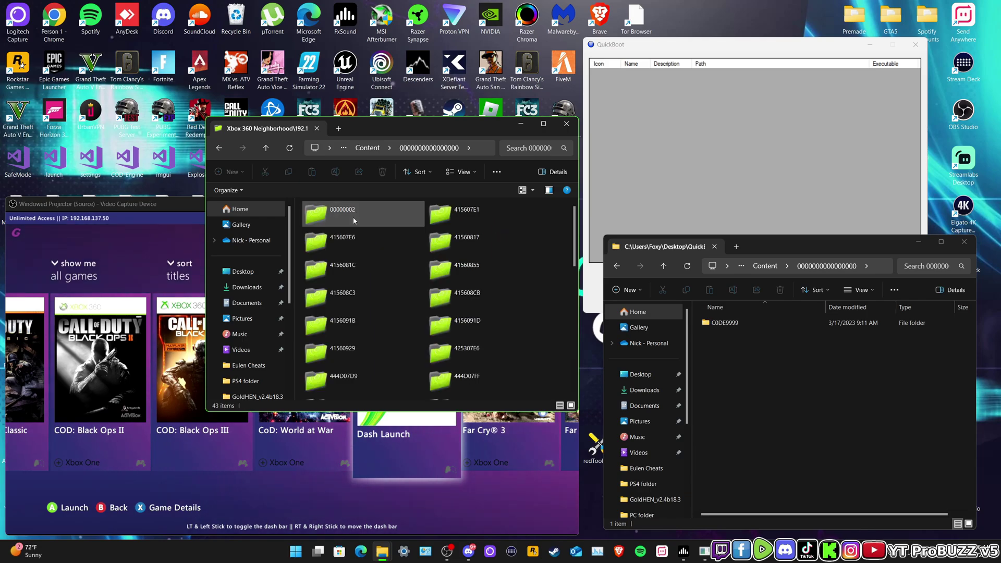
pyautogui.scroll(-10, 352, 217)
pyautogui.moveTo(756, 323); pyautogui.dragTo(459, 389)
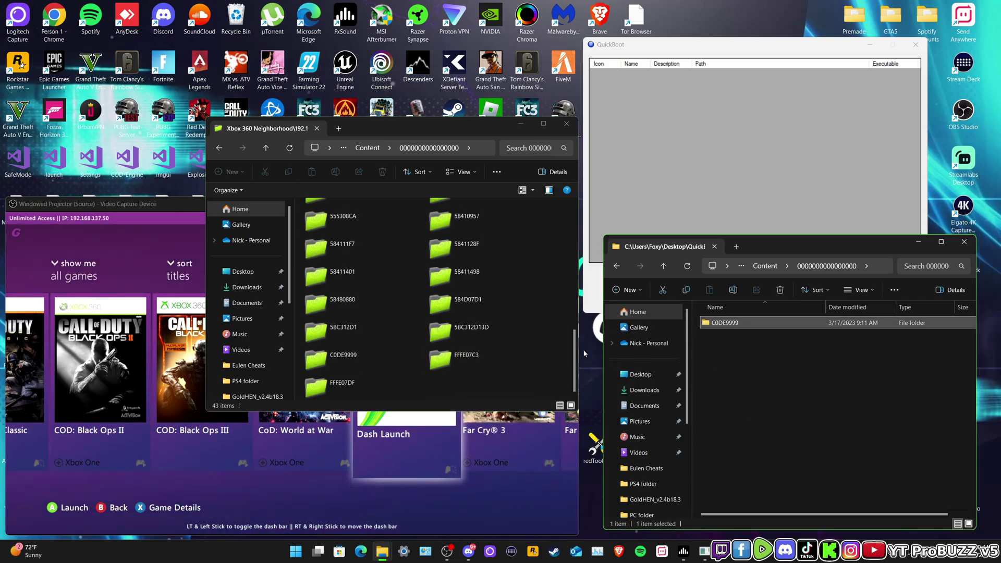
pyautogui.click(339, 359)
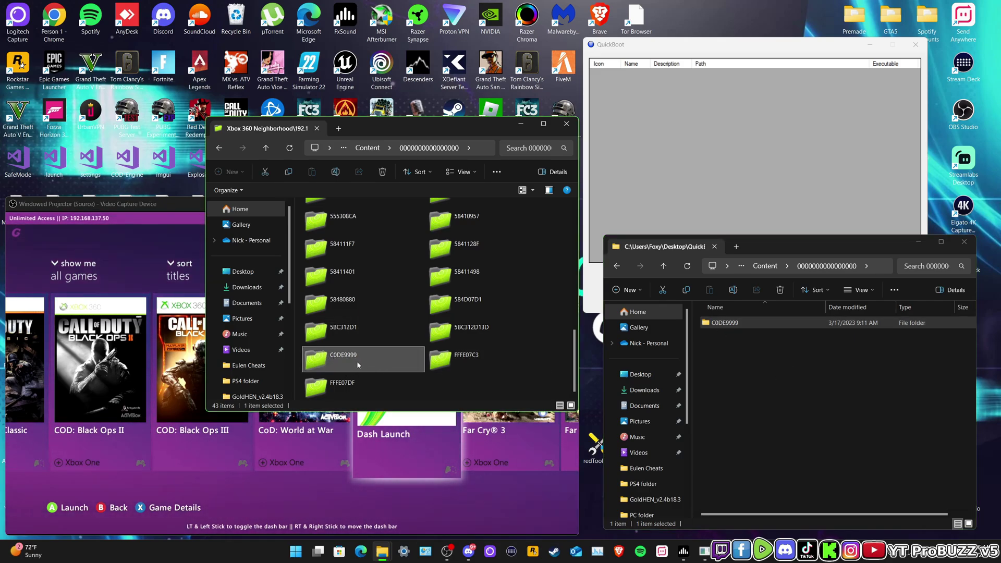
pyautogui.doubleClick(356, 361)
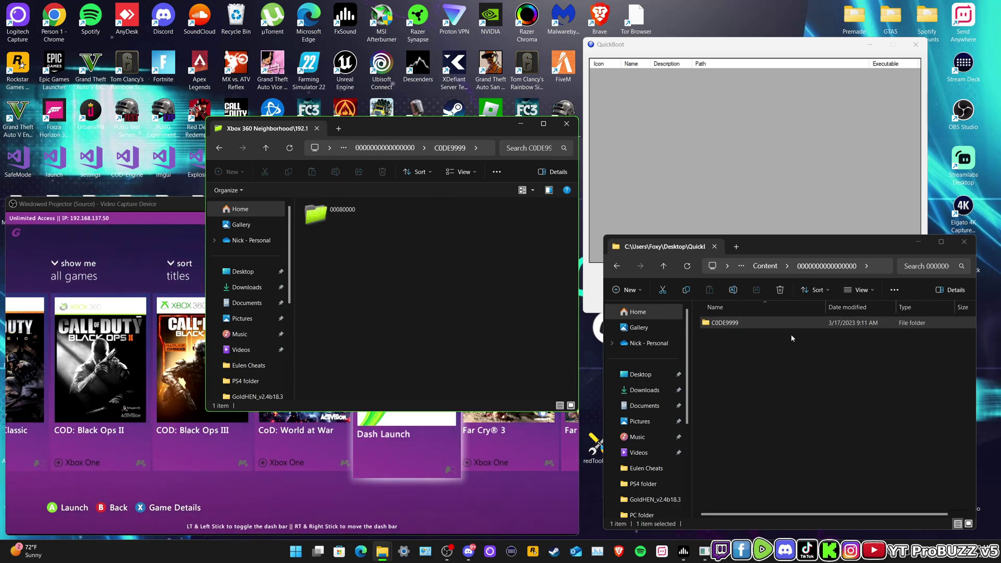
# Examine the subfolders of the local C0DE9999 folder against QuickBoot's Games on Demand and Game Demo settings
pyautogui.doubleClick(755, 323)
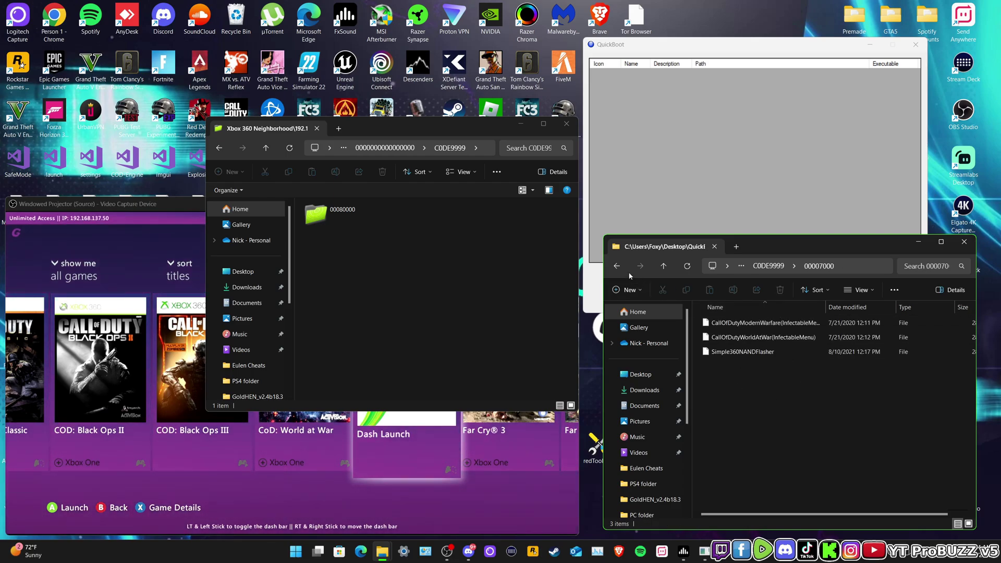
pyautogui.click(751, 266)
pyautogui.moveTo(772, 247); pyautogui.dragTo(772, 342)
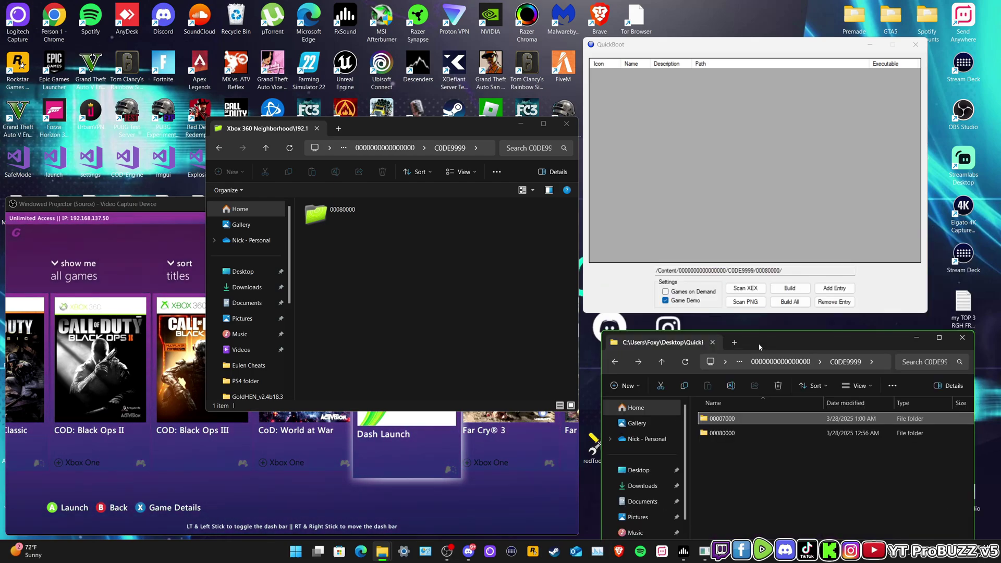
pyautogui.click(668, 293)
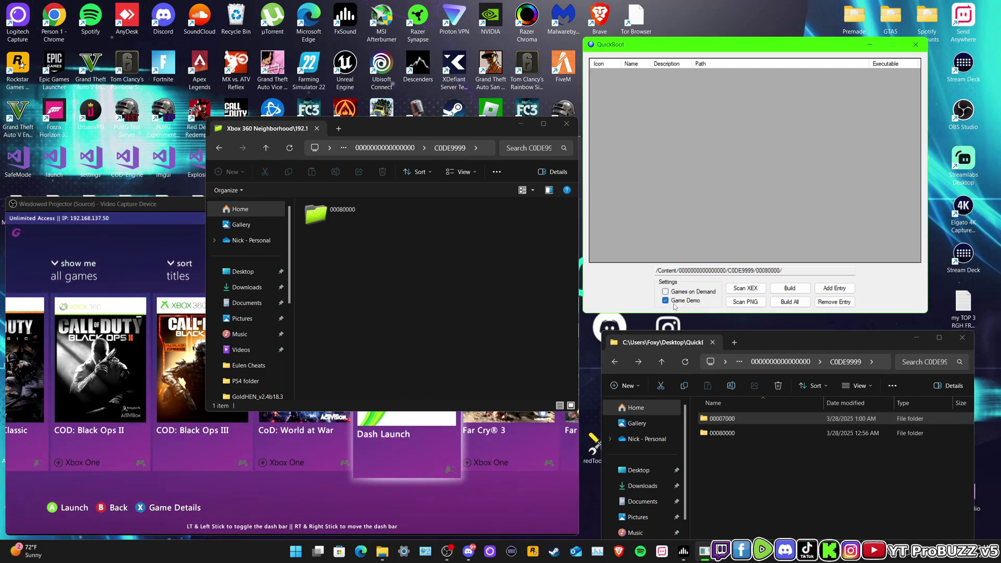
pyautogui.click(735, 420)
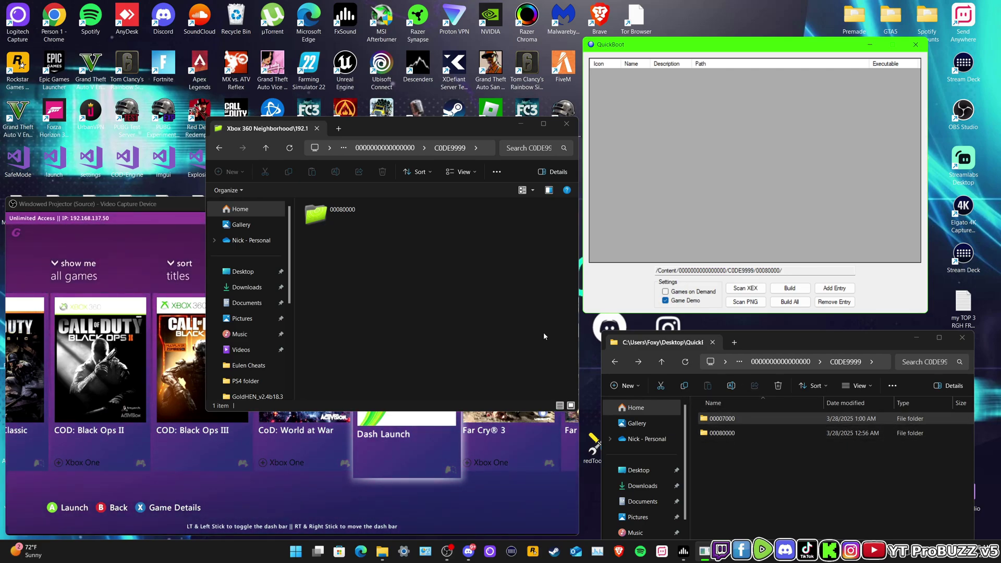
# Open the 00080000 folder inside the console's C0DE9999 folder and move its window clear of the projector view
pyautogui.click(357, 217)
pyautogui.doubleClick(367, 224)
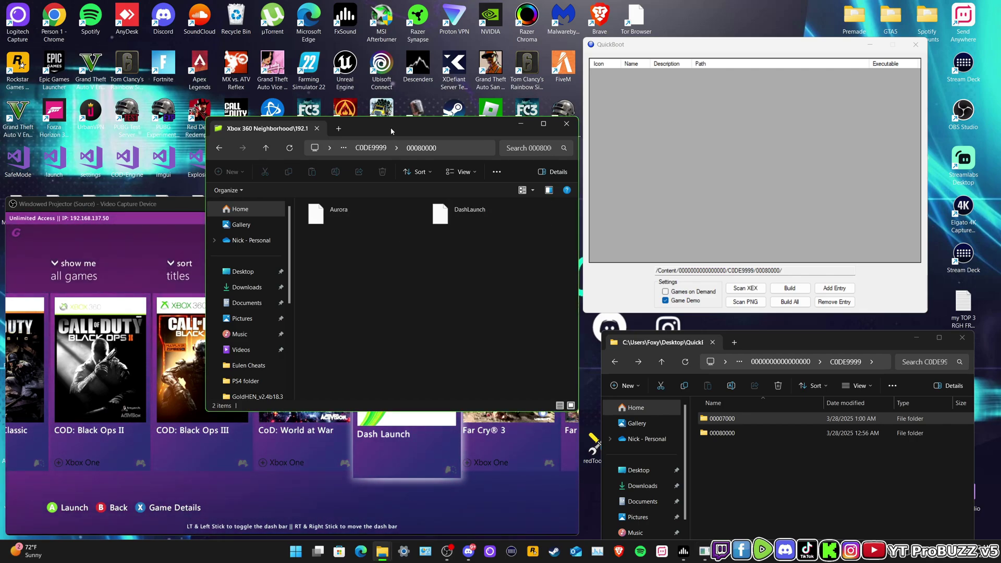
pyautogui.moveTo(390, 127); pyautogui.dragTo(358, 50)
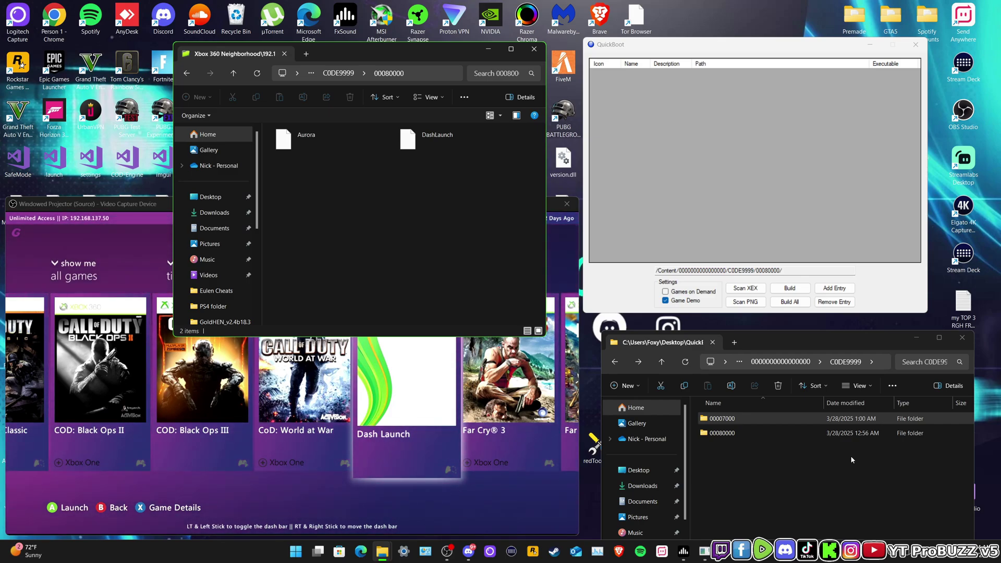
# Minimize the local QuickBoot folder window and add a new entry to the QuickBoot list
pyautogui.click(908, 340)
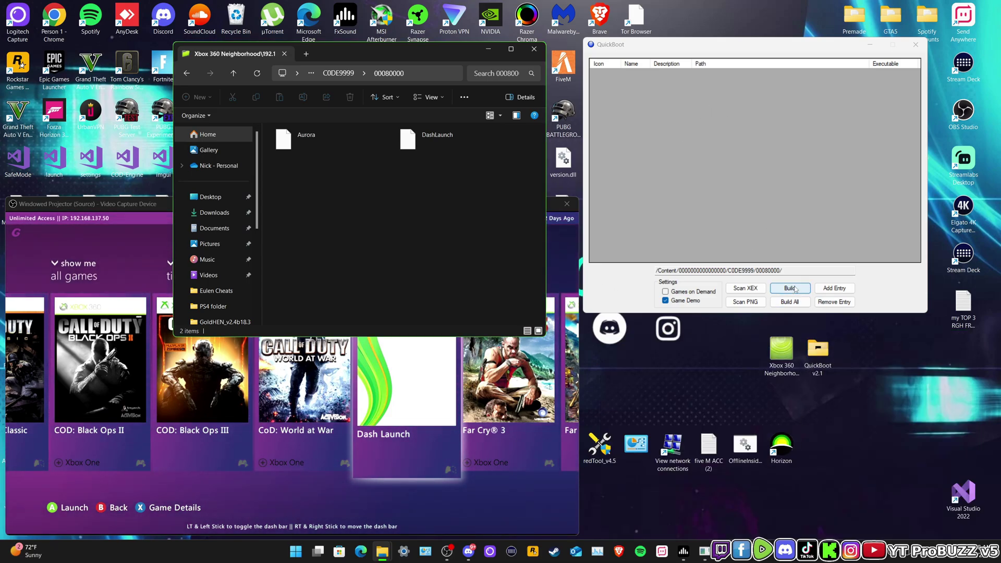
pyautogui.click(834, 288)
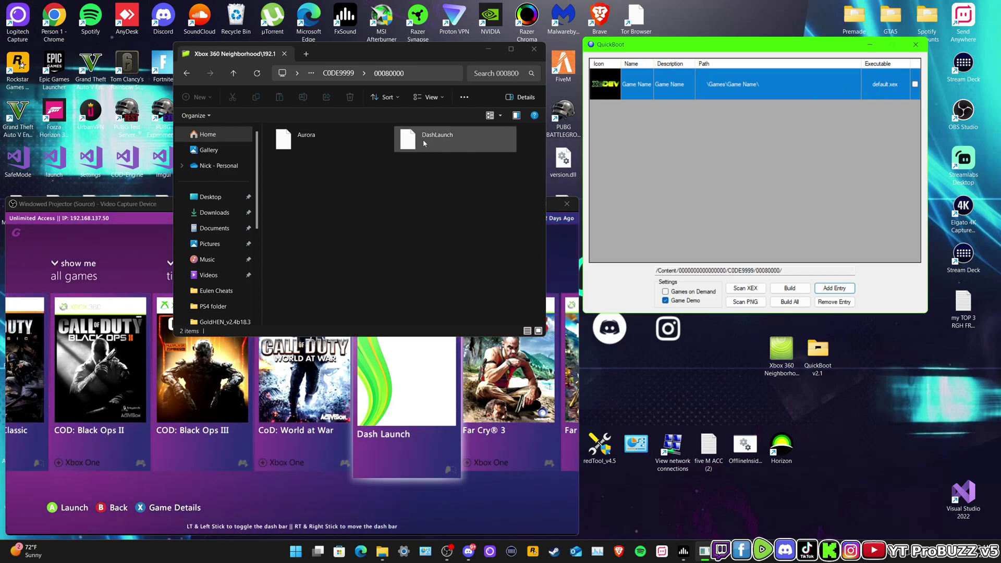
# Return to the root of the console's hard drive and open the GTA4 game folder
pyautogui.click(189, 76)
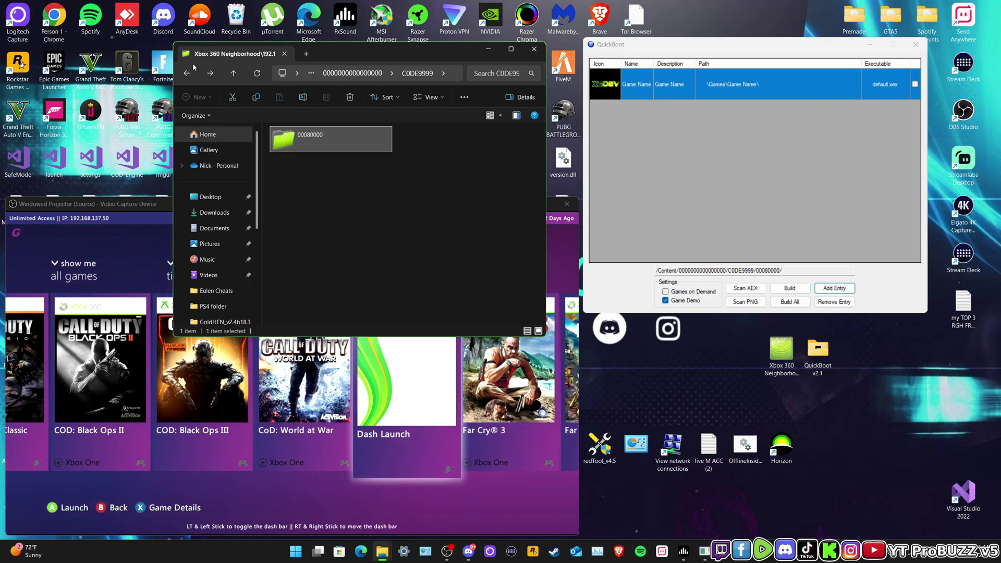
pyautogui.click(186, 73)
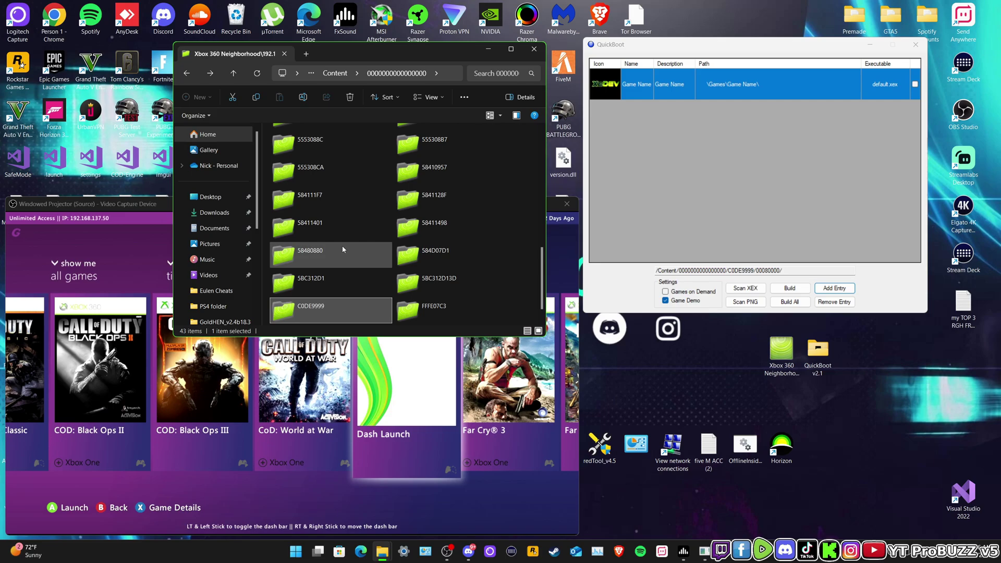
pyautogui.hotkey('alt', 'Left')
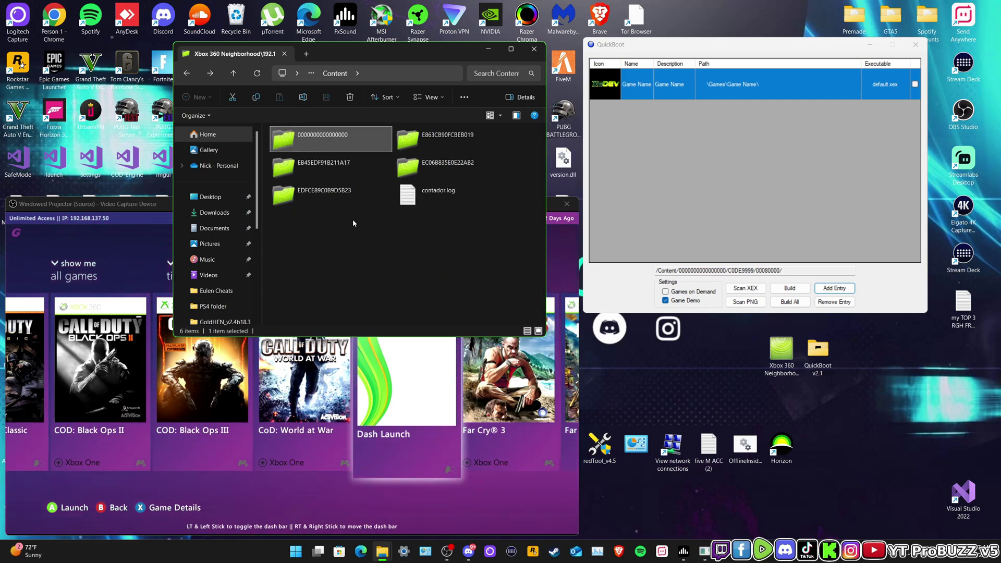
pyautogui.click(187, 74)
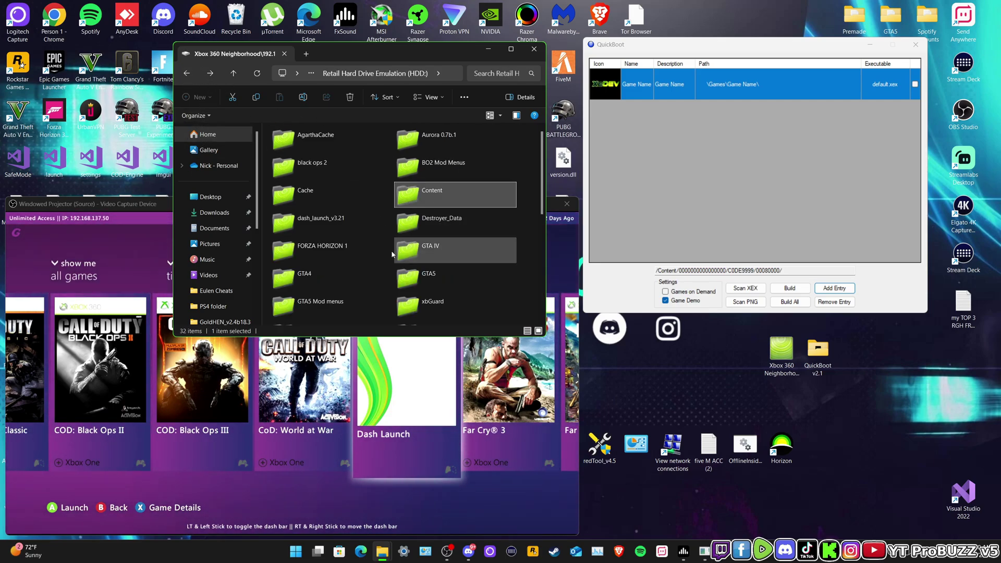
pyautogui.scroll(-5, 391, 251)
pyautogui.scroll(2, 359, 171)
pyautogui.scroll(2, 384, 211)
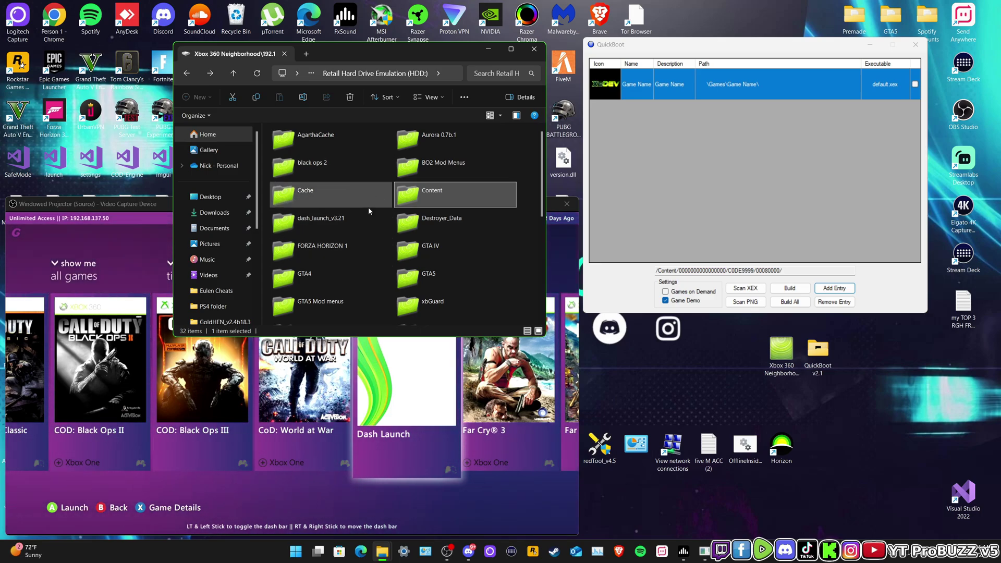
pyautogui.doubleClick(305, 273)
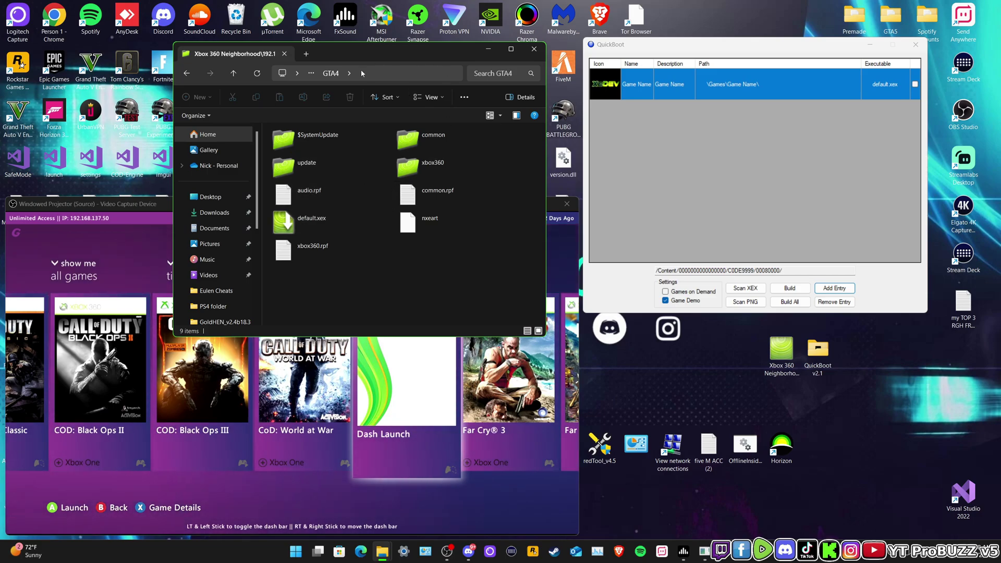
# Copy the GTA4 portion of the console folder's address, including its leading backslash
pyautogui.click(449, 75)
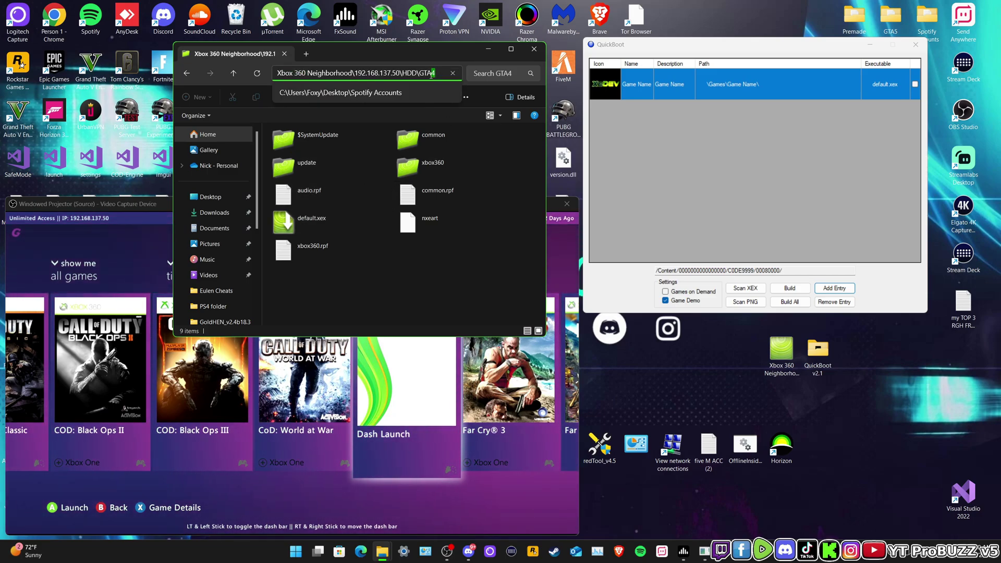
pyautogui.rightClick(432, 73)
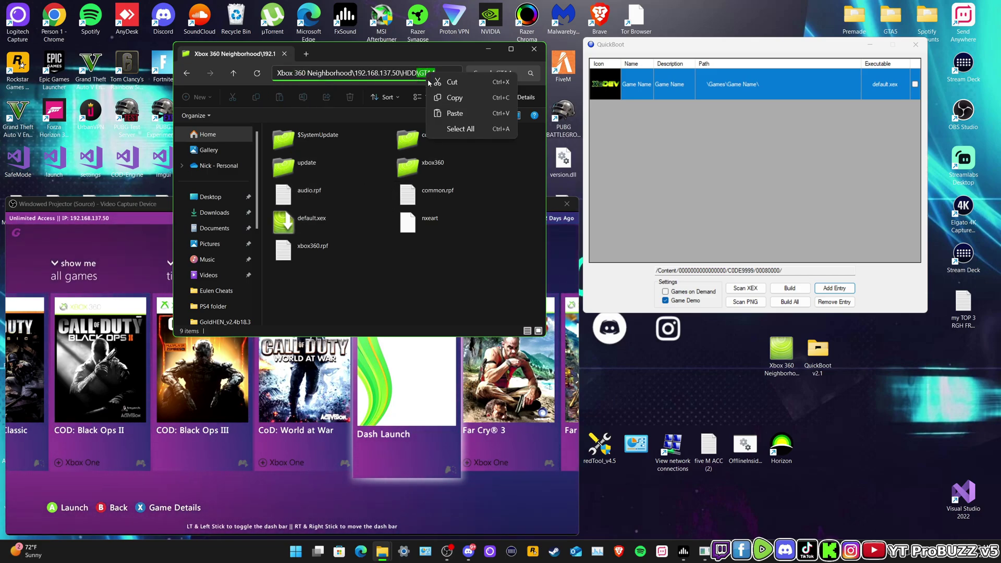
pyautogui.click(459, 98)
# Replace the placeholder Path of the new QuickBoot entry with \GTA4
pyautogui.click(754, 92)
pyautogui.click(753, 91)
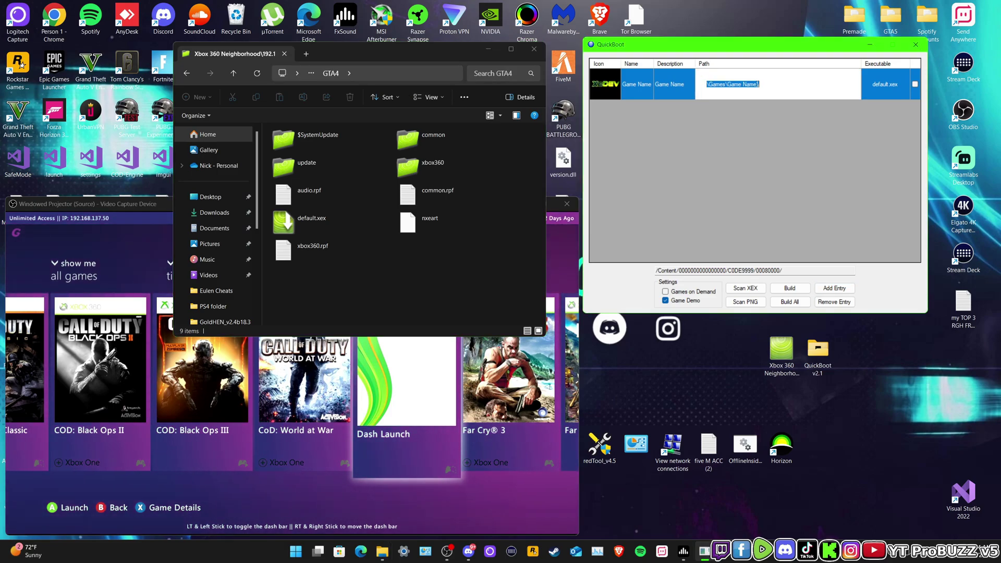
pyautogui.click(771, 85)
pyautogui.press('BackSpace')
pyautogui.press('BackSpace')
pyautogui.press('BackSpace')
pyautogui.press('BackSpace')
pyautogui.press('BackSpace')
pyautogui.press('BackSpace')
pyautogui.press('BackSpace')
pyautogui.press('BackSpace')
pyautogui.press('BackSpace')
pyautogui.press('BackSpace')
pyautogui.press('BackSpace')
pyautogui.press('BackSpace')
pyautogui.press('BackSpace')
pyautogui.press('BackSpace')
pyautogui.press('BackSpace')
pyautogui.press('BackSpace')
pyautogui.press('BackSpace')
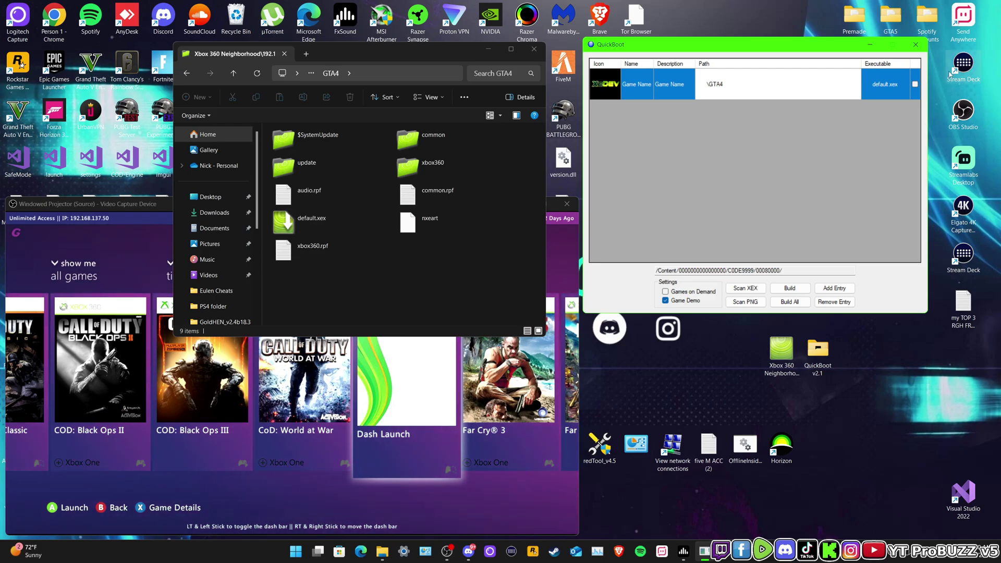
# Replace the placeholder Name of the QuickBoot entry with GTA4 50 + Menus
pyautogui.click(888, 87)
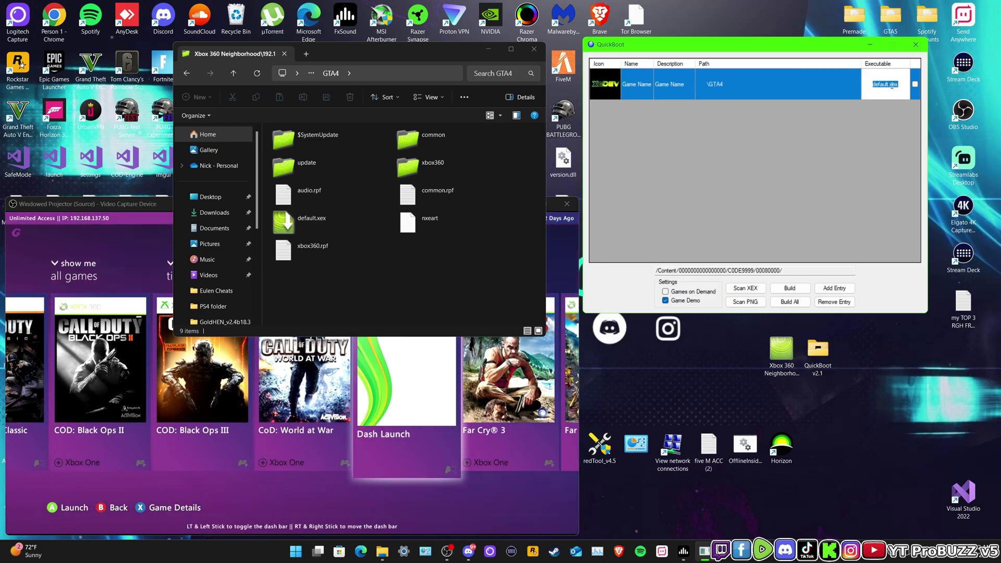
pyautogui.press('F2')
pyautogui.click(637, 86)
pyautogui.click(644, 87)
pyautogui.press('BackSpace')
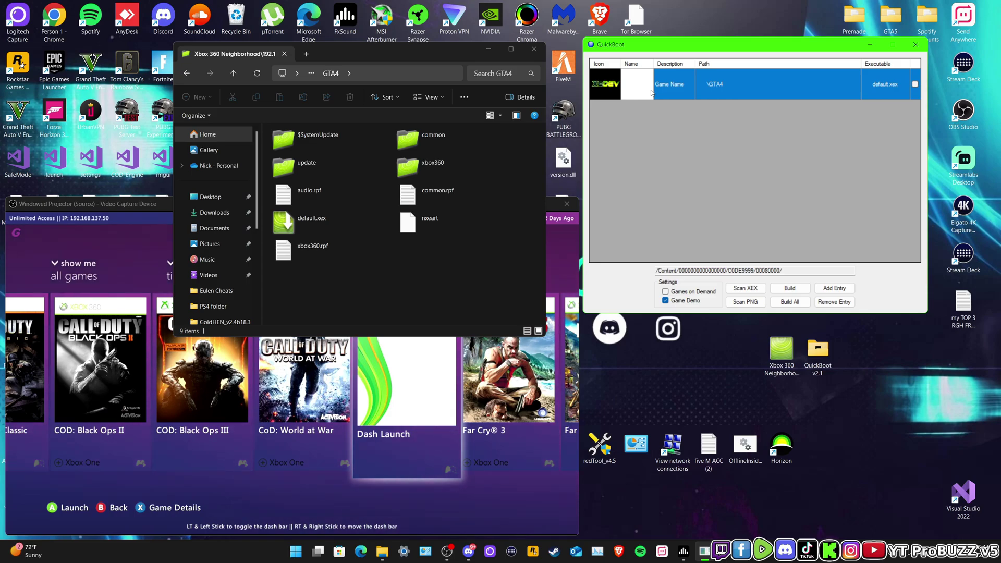
pyautogui.write('GTA')
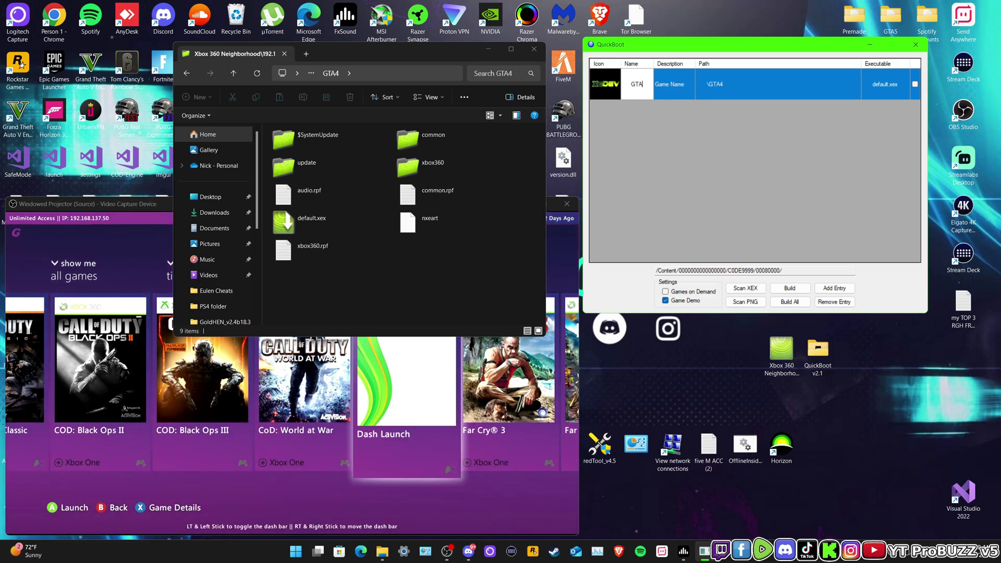
pyautogui.write('4')
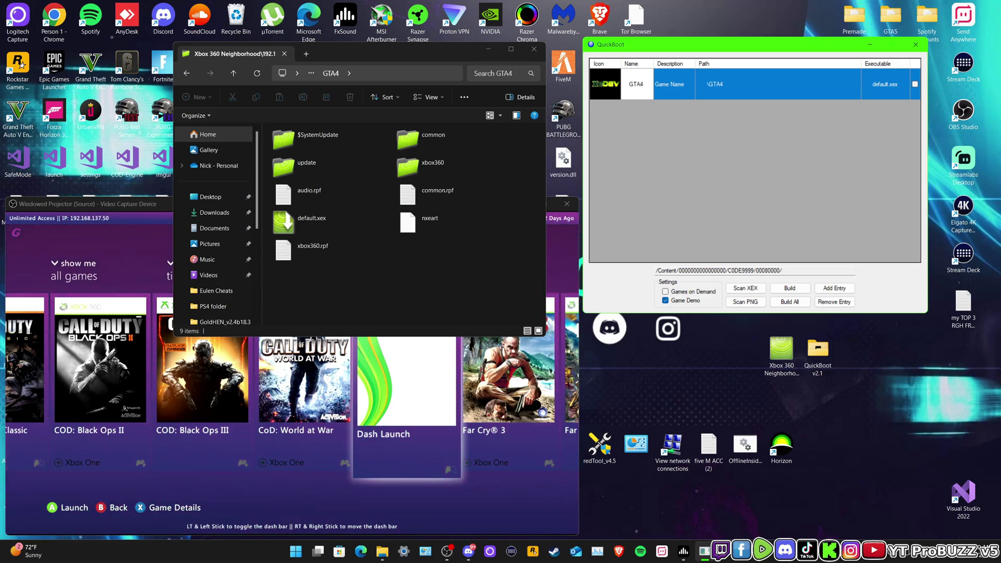
pyautogui.write(' 50 -')
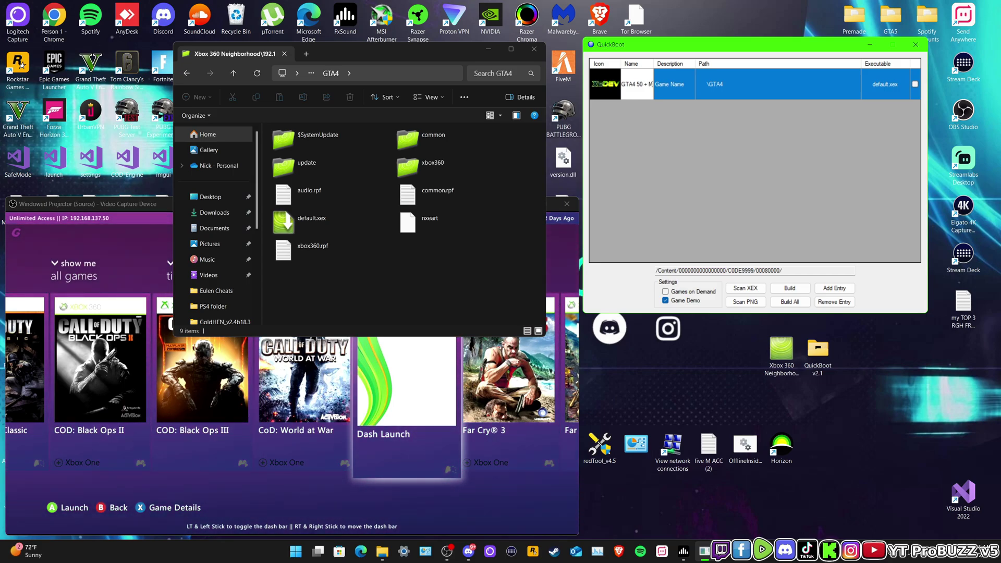
pyautogui.write(' Menus')
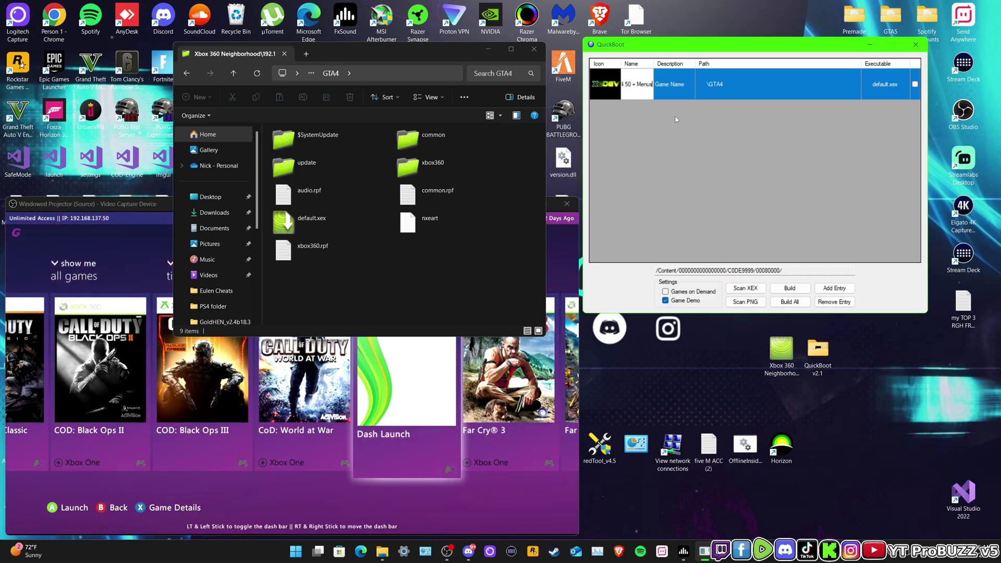
# Replace the placeholder Description of the QuickBoot entry with GTA 4
pyautogui.click(672, 86)
pyautogui.click(672, 86)
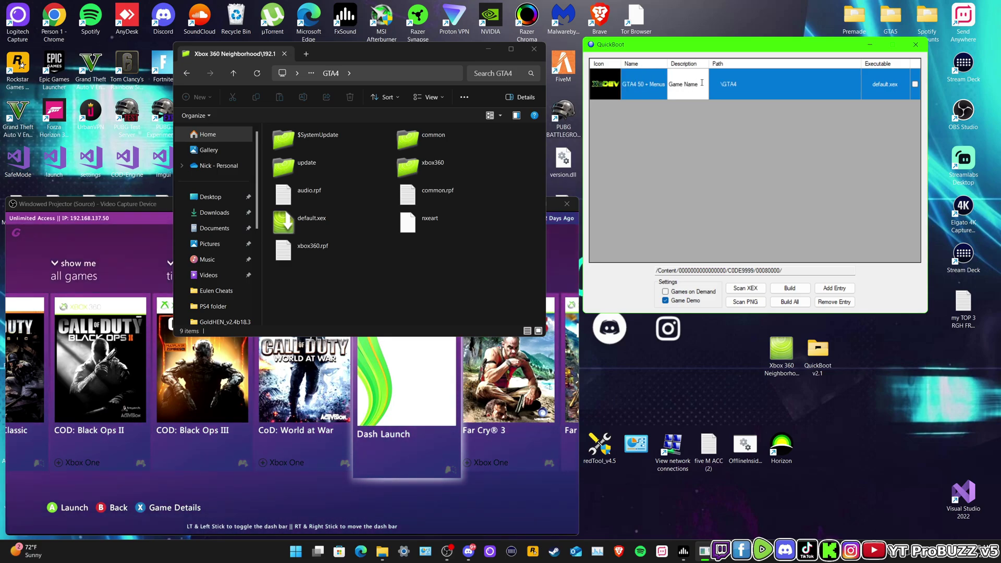
pyautogui.press('super+shift+s')
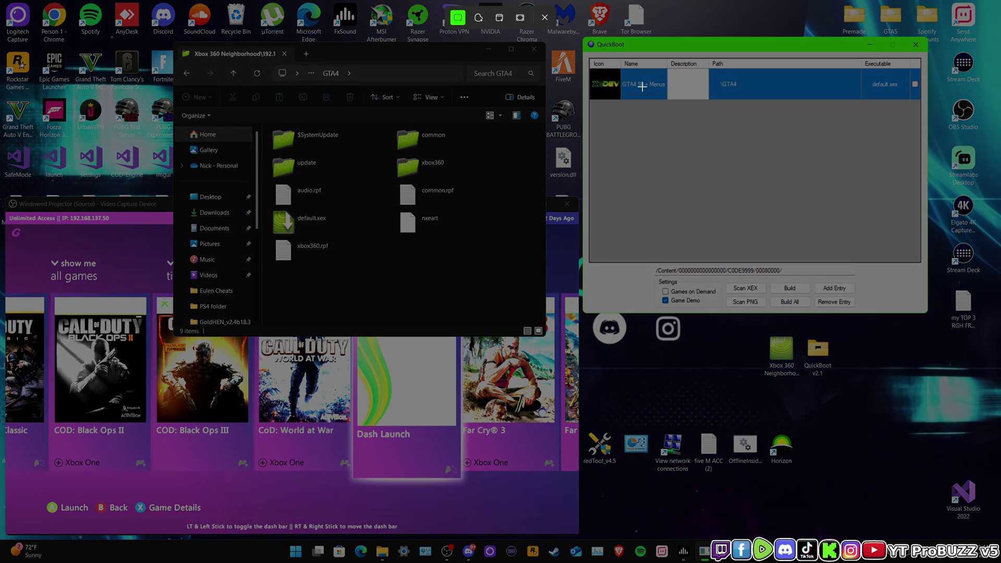
pyautogui.press('Escape')
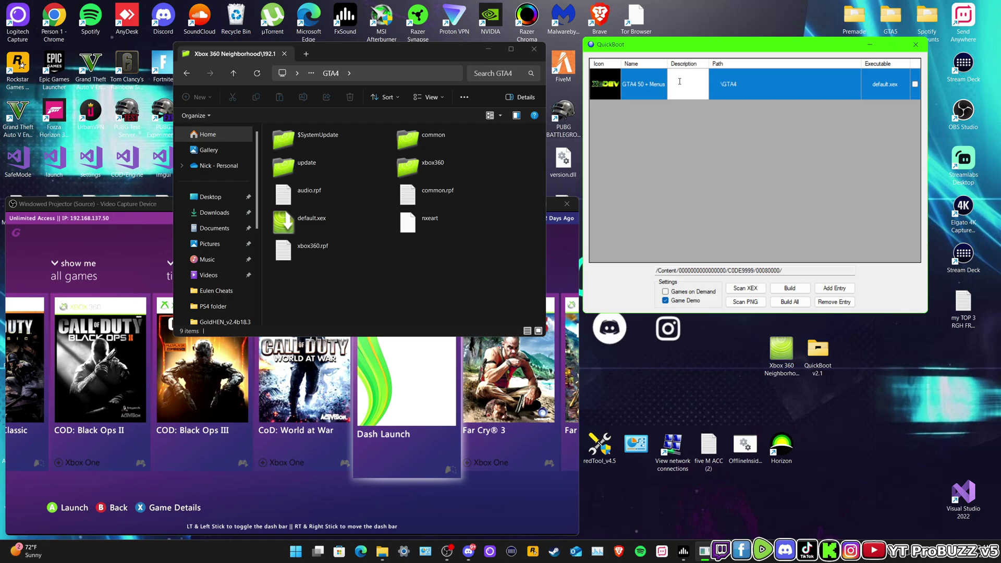
pyautogui.write('GTA')
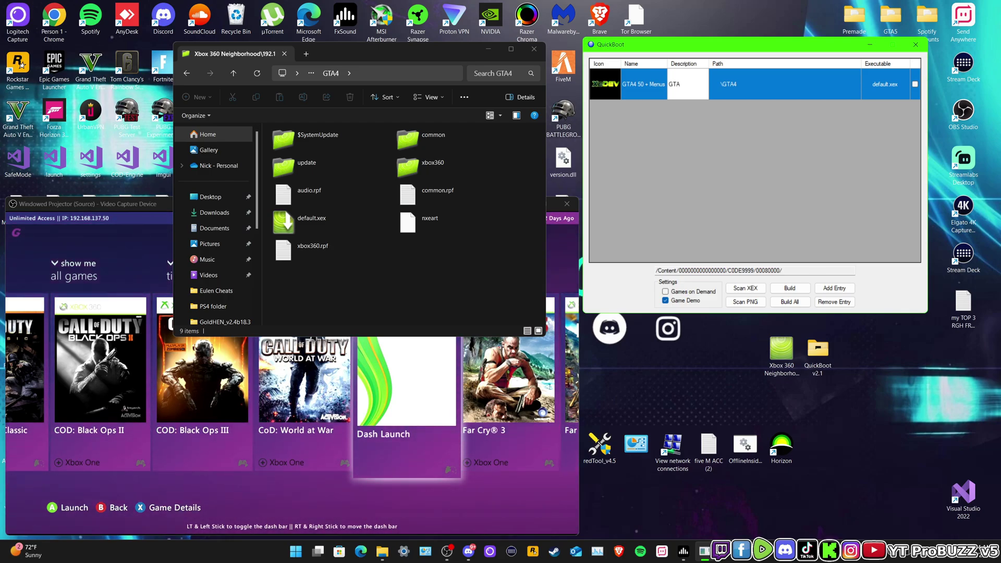
pyautogui.write('4 4')
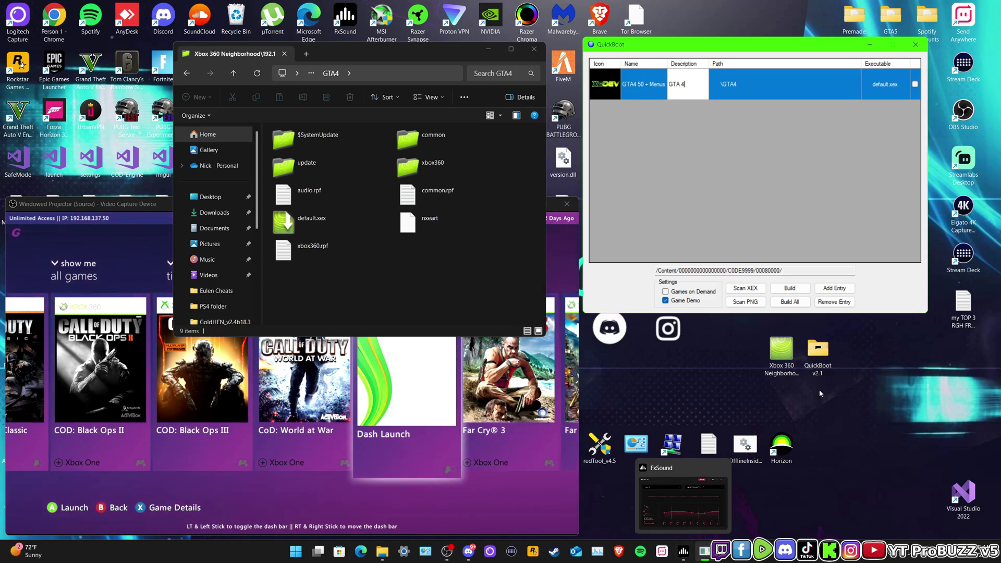
# Open the local QuickBoot v2.1 folder beside the entry list and build the GTA4 50 + Menus entry
pyautogui.doubleClick(818, 351)
pyautogui.moveTo(782, 21); pyautogui.dragTo(342, 249)
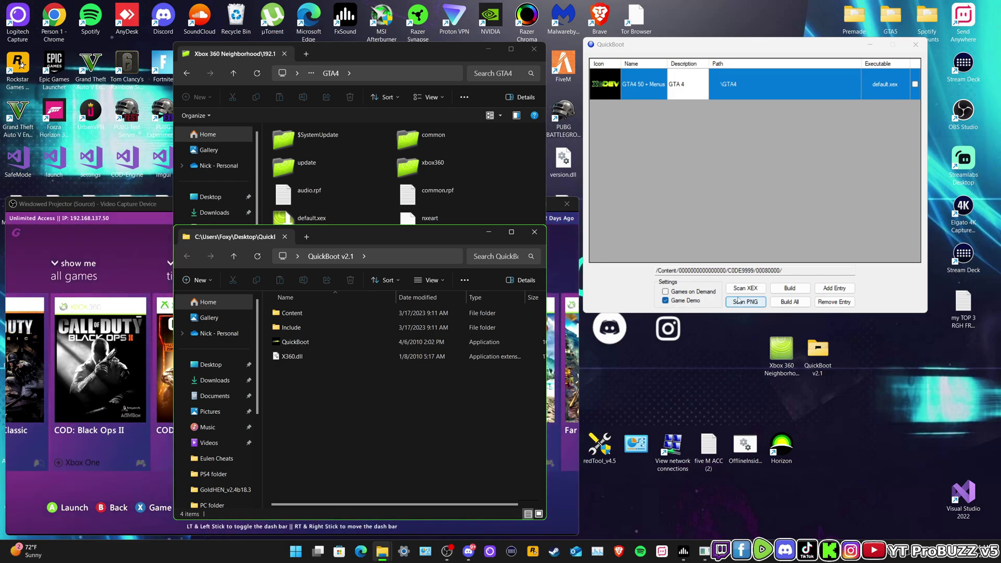
pyautogui.click(791, 289)
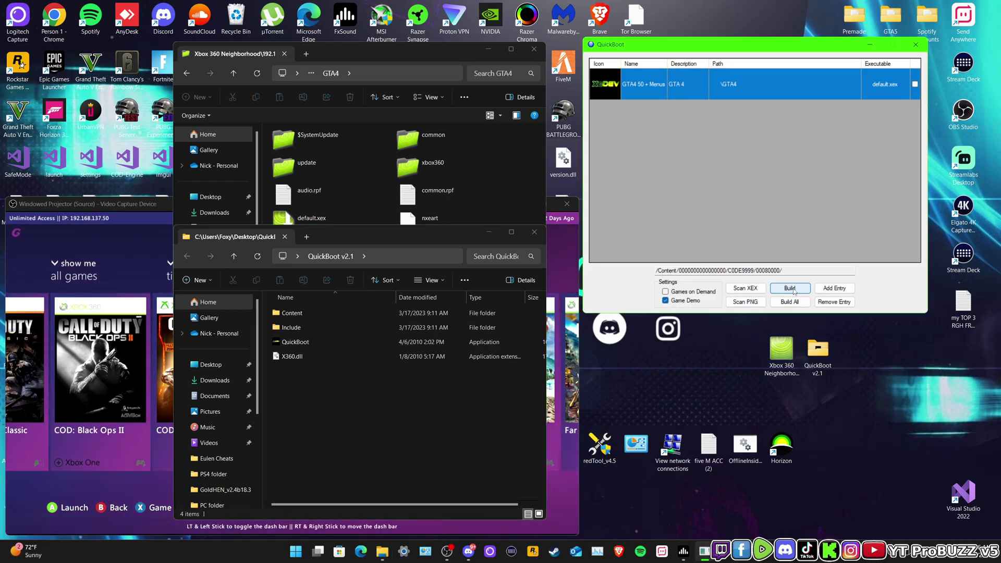
pyautogui.click(554, 319)
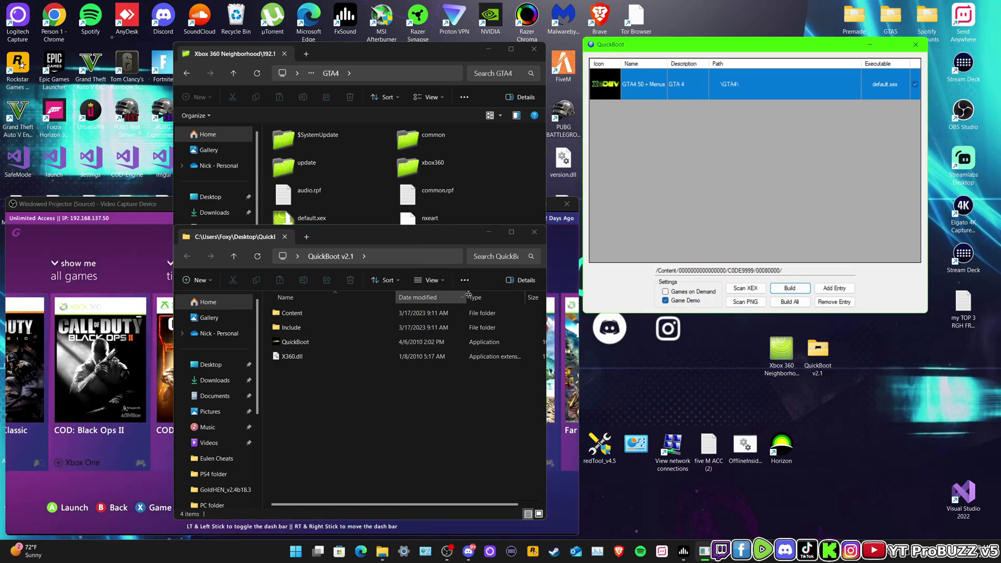
pyautogui.doubleClick(311, 315)
pyautogui.doubleClick(312, 313)
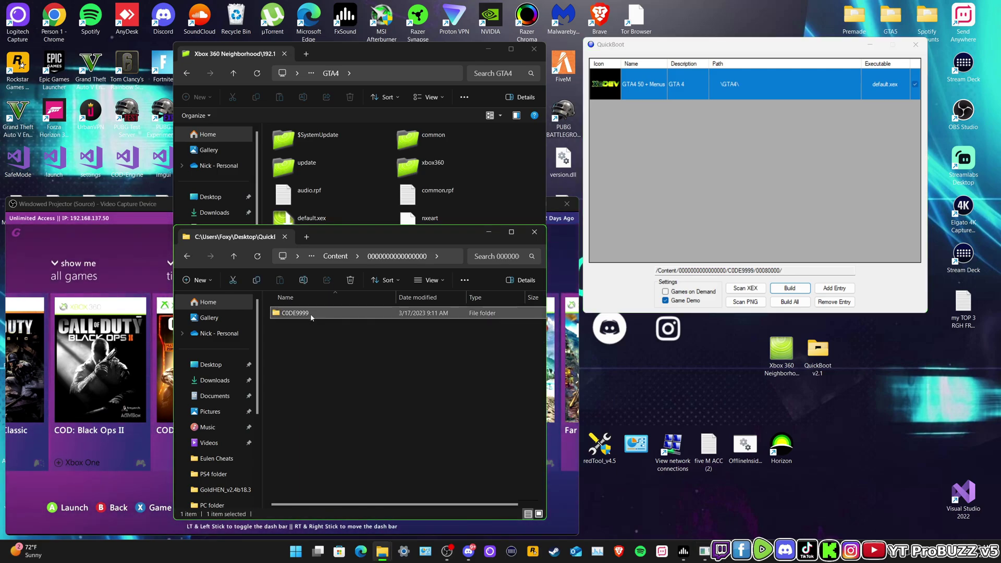
pyautogui.doubleClick(312, 314)
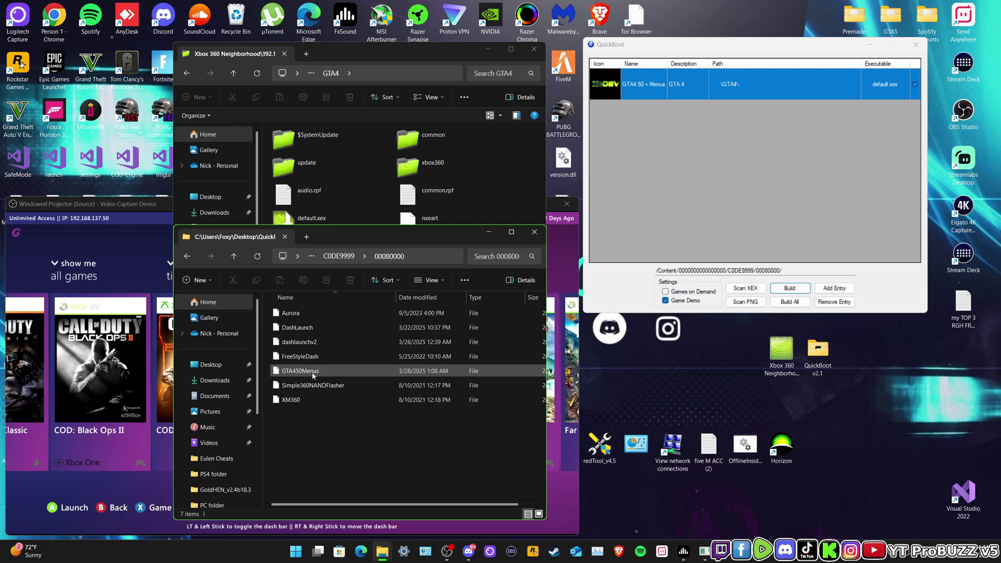
pyautogui.click(311, 373)
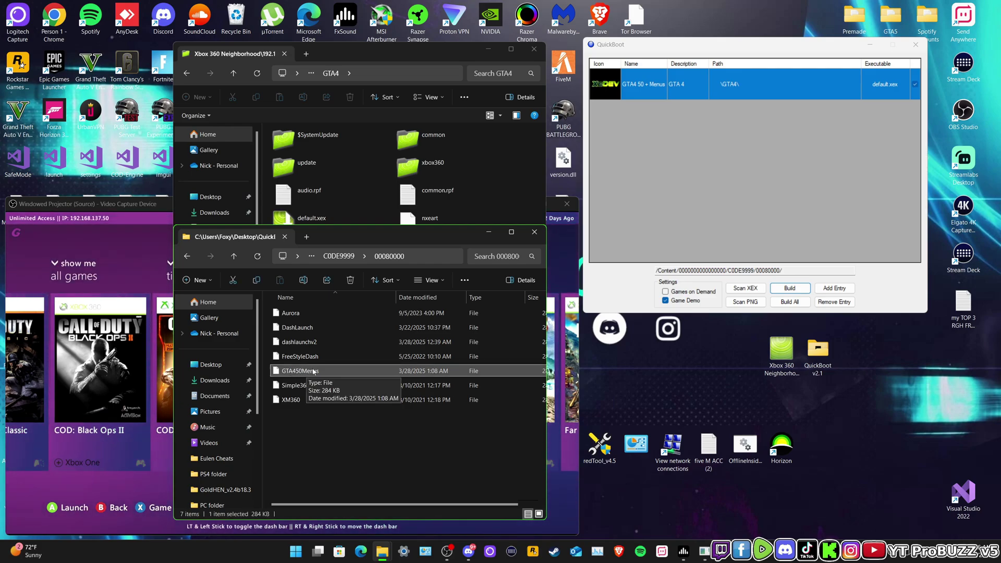
pyautogui.moveTo(411, 237); pyautogui.dragTo(503, 257)
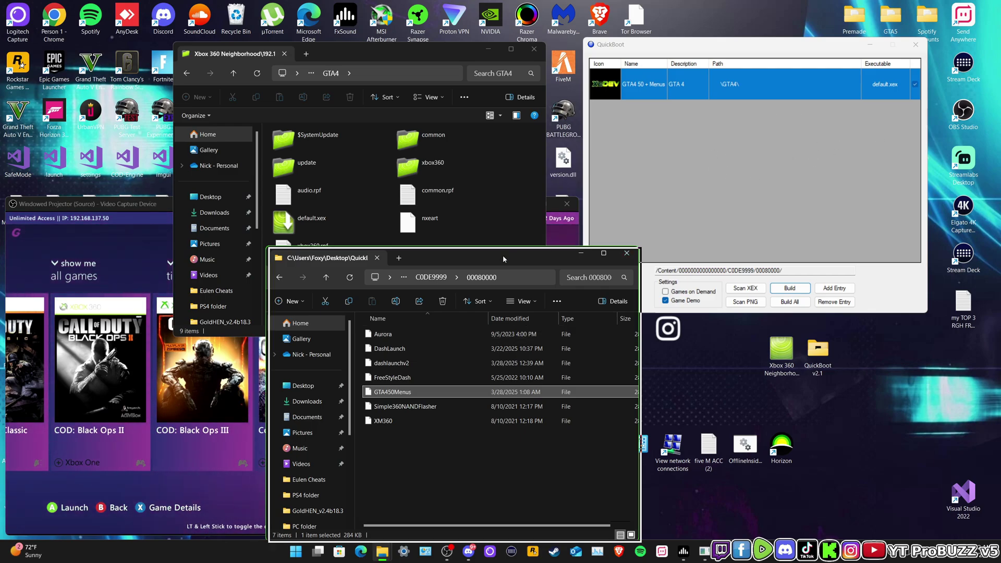
pyautogui.moveTo(503, 255); pyautogui.dragTo(709, 237)
pyautogui.moveTo(401, 47); pyautogui.dragTo(372, 52)
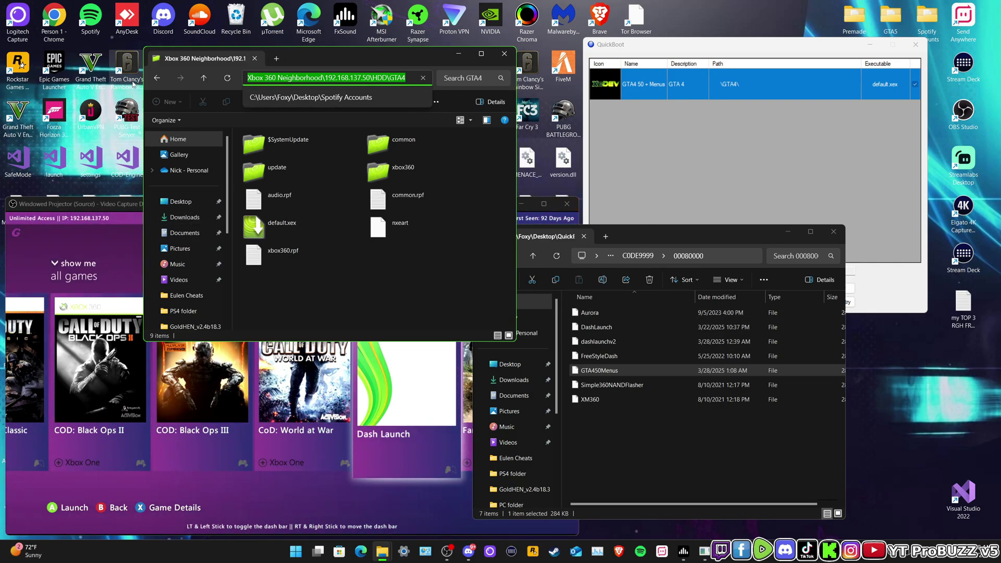
pyautogui.click(158, 80)
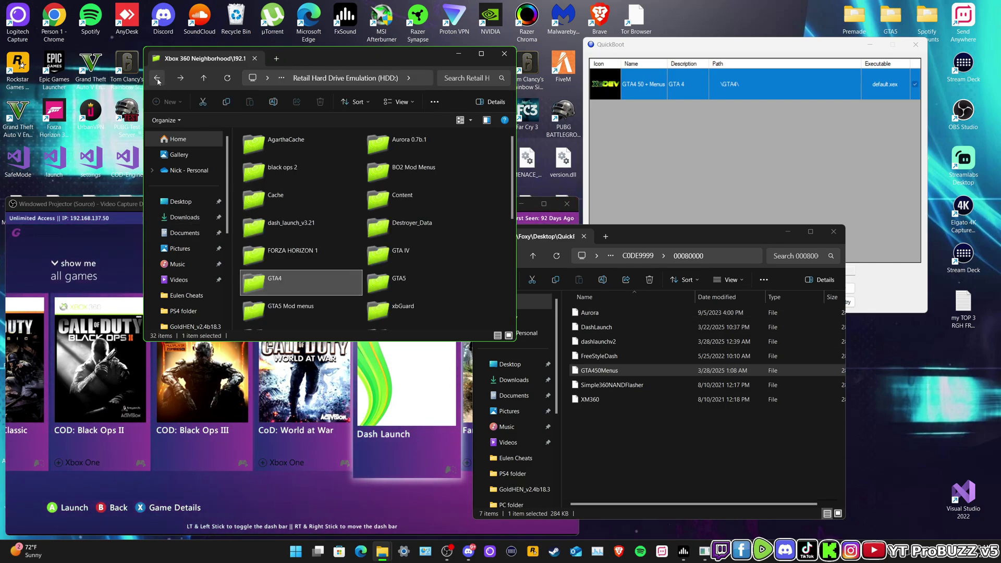
pyautogui.click(157, 80)
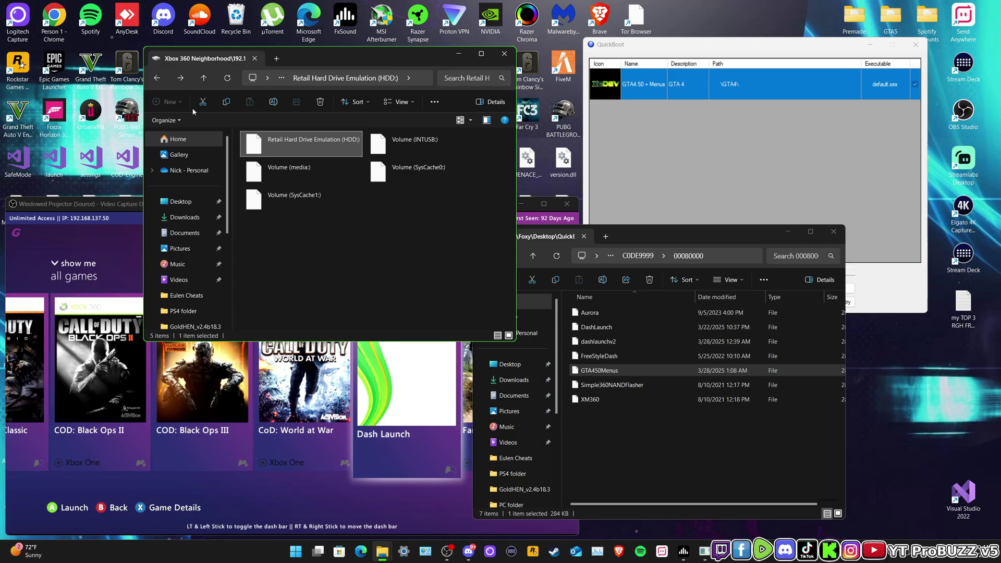
pyautogui.doubleClick(315, 137)
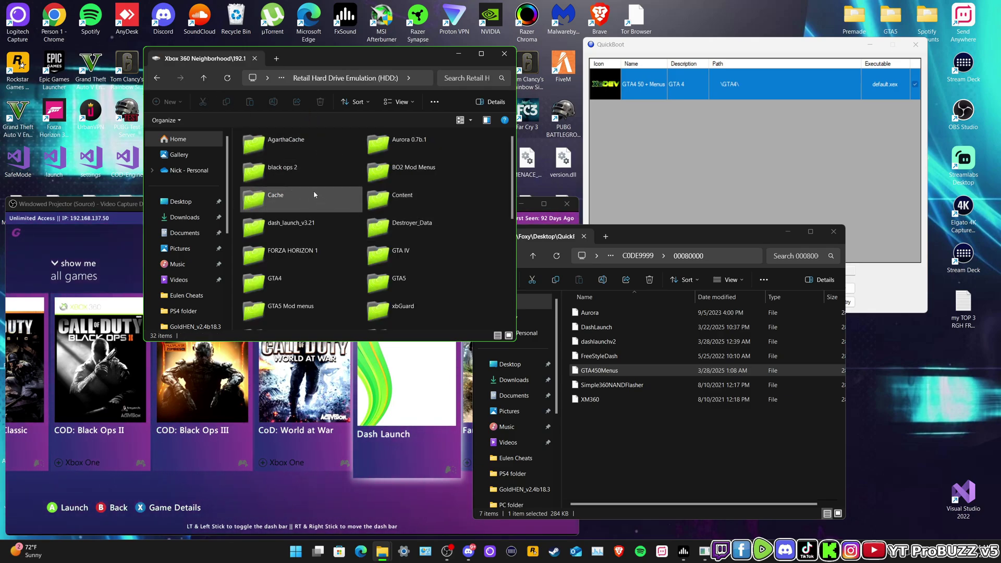
pyautogui.click(411, 196)
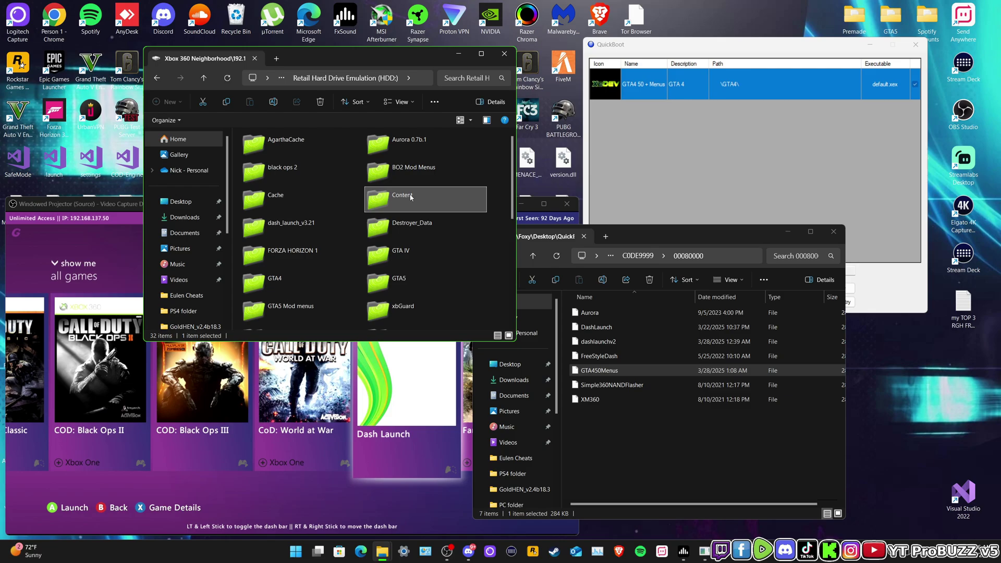
pyautogui.doubleClick(411, 197)
pyautogui.doubleClick(290, 145)
pyautogui.scroll(-5, 284, 255)
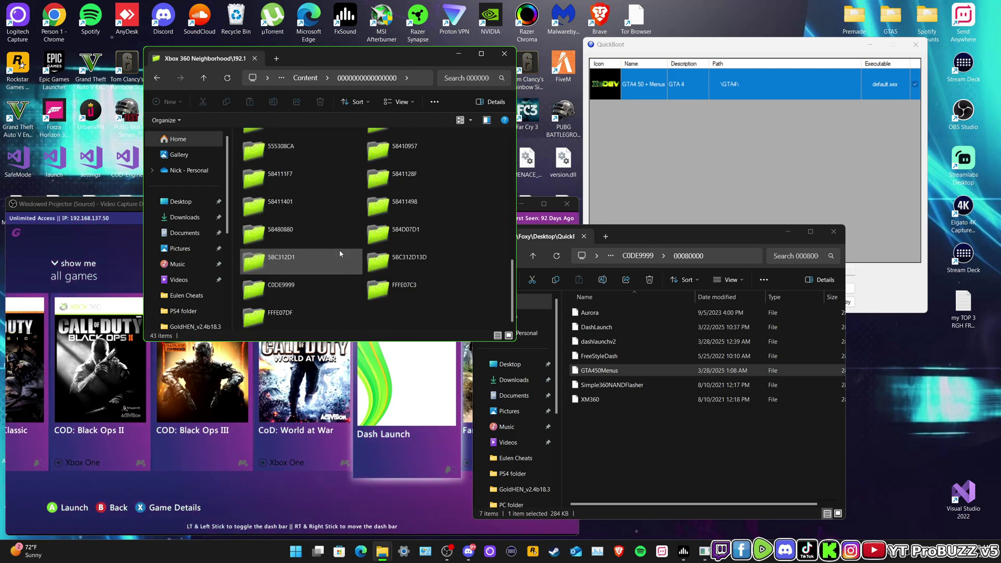
pyautogui.doubleClick(283, 296)
pyautogui.doubleClick(341, 146)
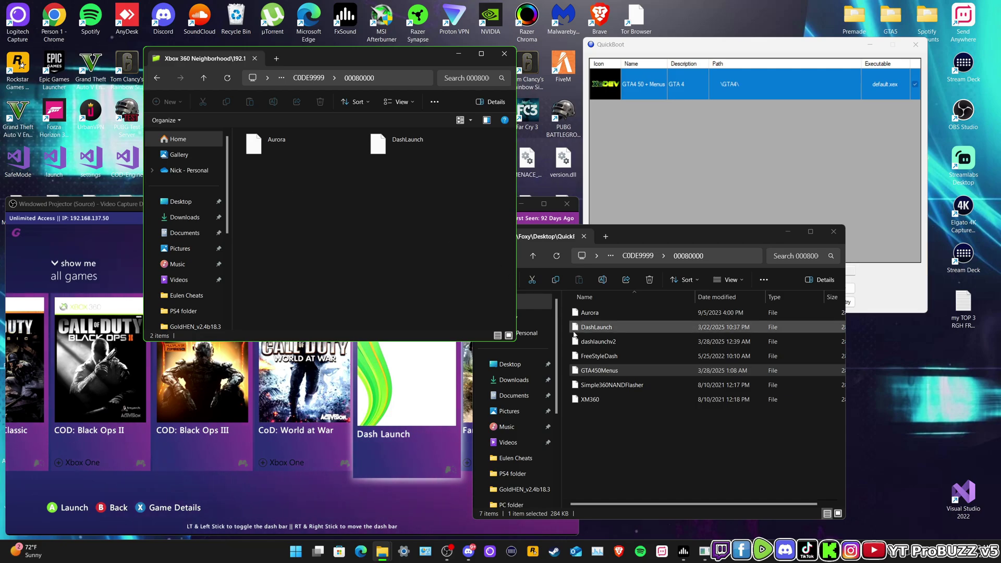
# Copy the local GTA450Menus and FreeStyleDash files into the console's 00080000 folder, and minimize both folder windows
pyautogui.moveTo(612, 374); pyautogui.dragTo(255, 209)
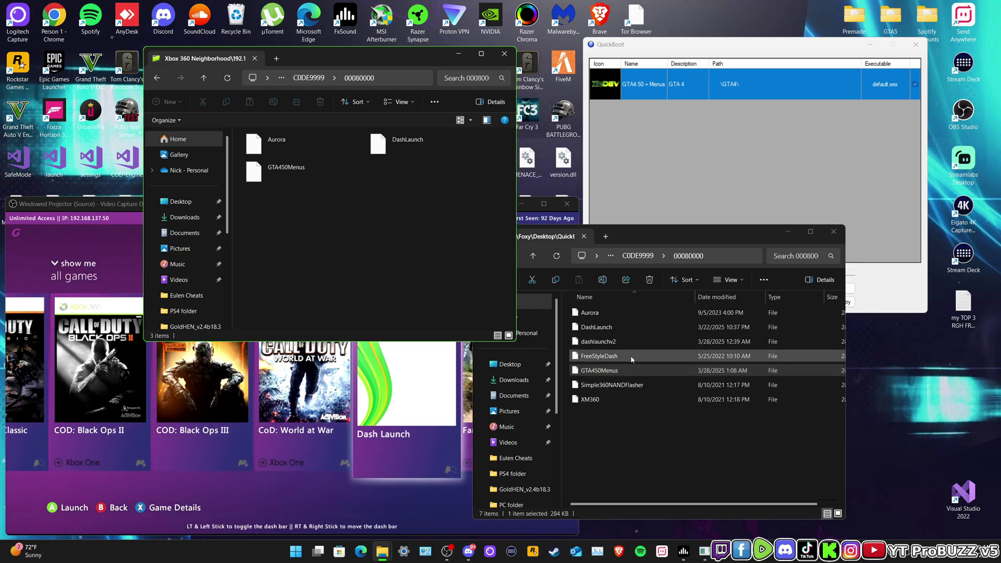
pyautogui.click(614, 358)
pyautogui.moveTo(624, 360); pyautogui.dragTo(334, 271)
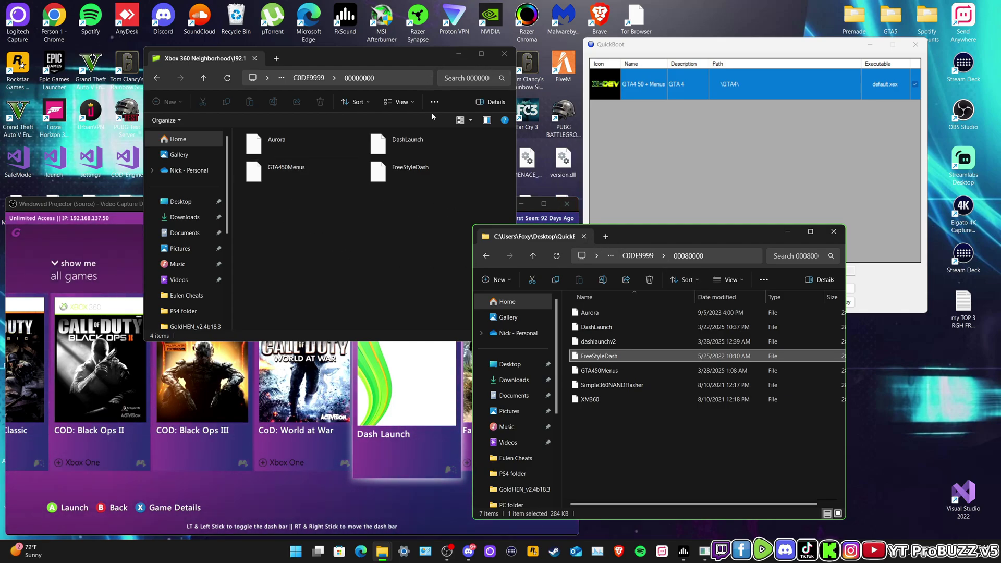
pyautogui.click(788, 232)
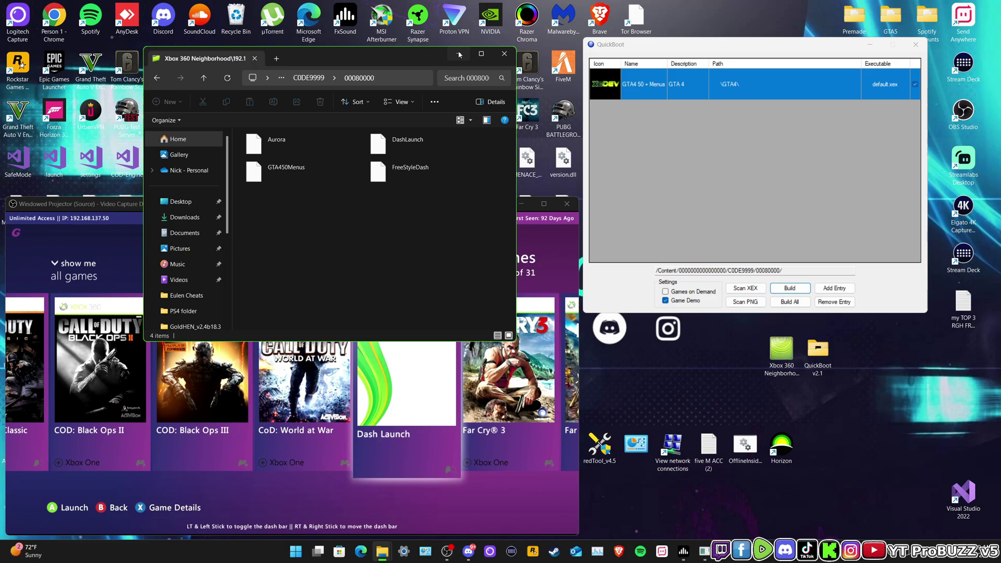
pyautogui.click(459, 53)
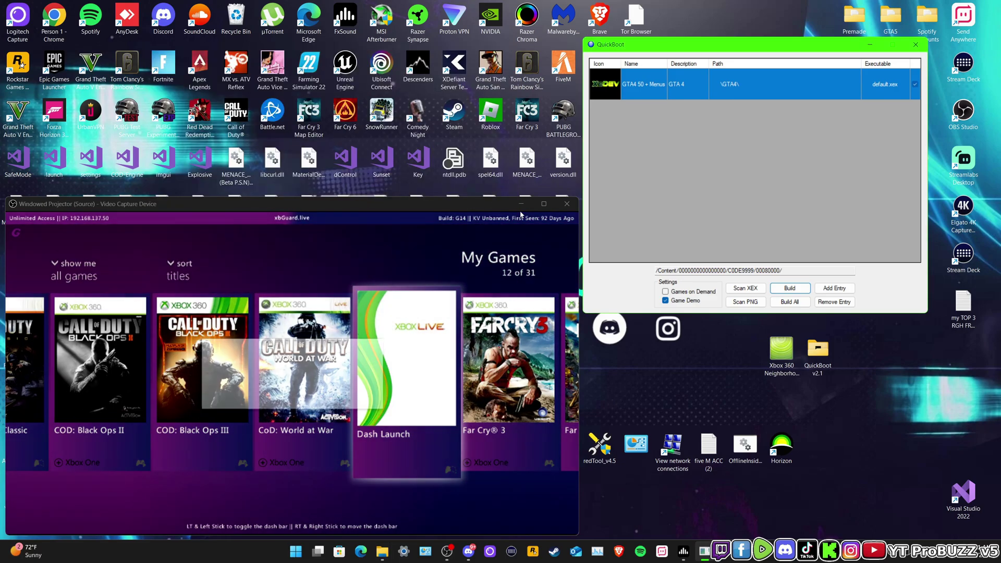